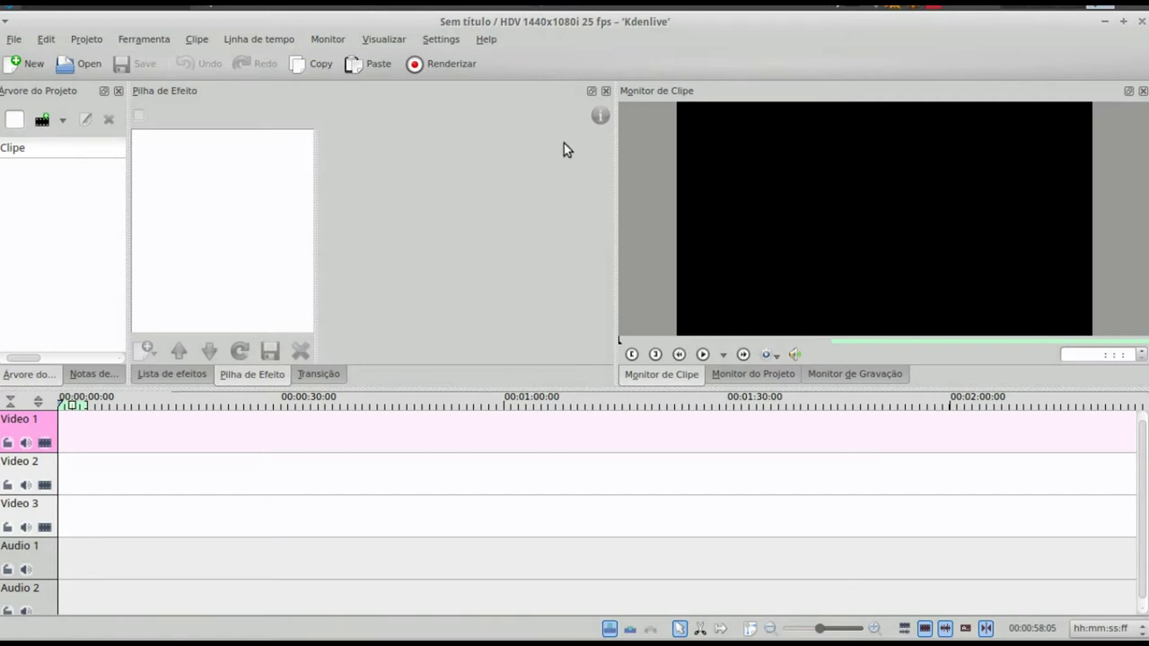
- Check the scene files on the desktop and add cena 1.MOV and cena 2.MOV from the Área de Trabalho folder to the project
{"action": "left_click", "coordinate": [596, 9]}
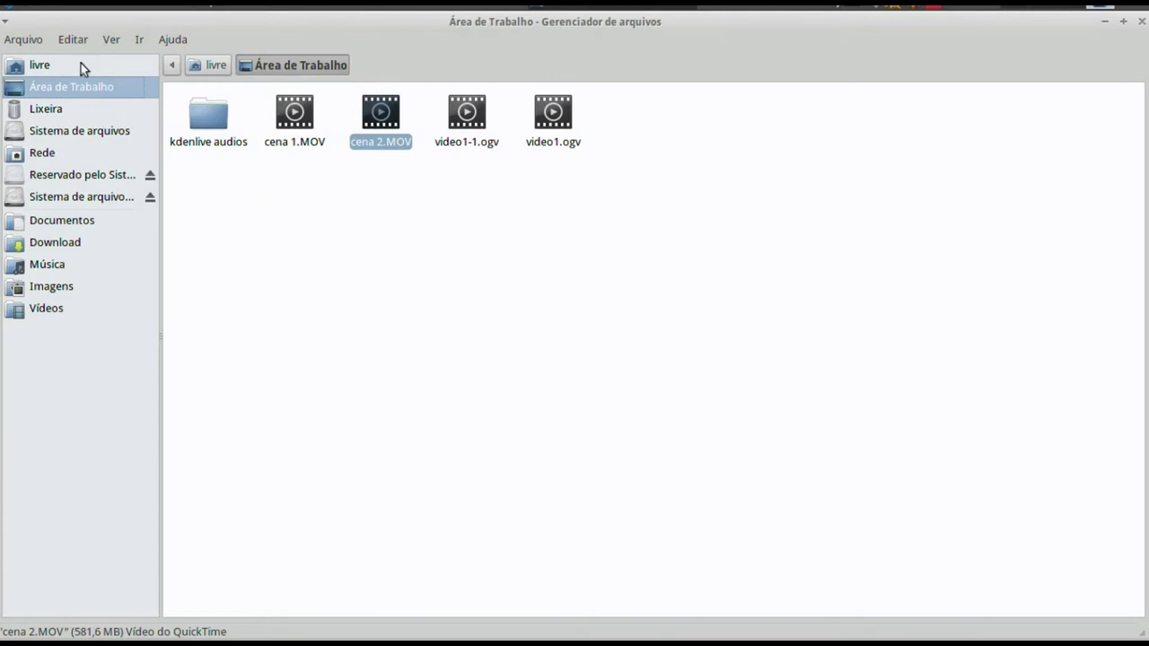
{"action": "left_click", "coordinate": [56, 8]}
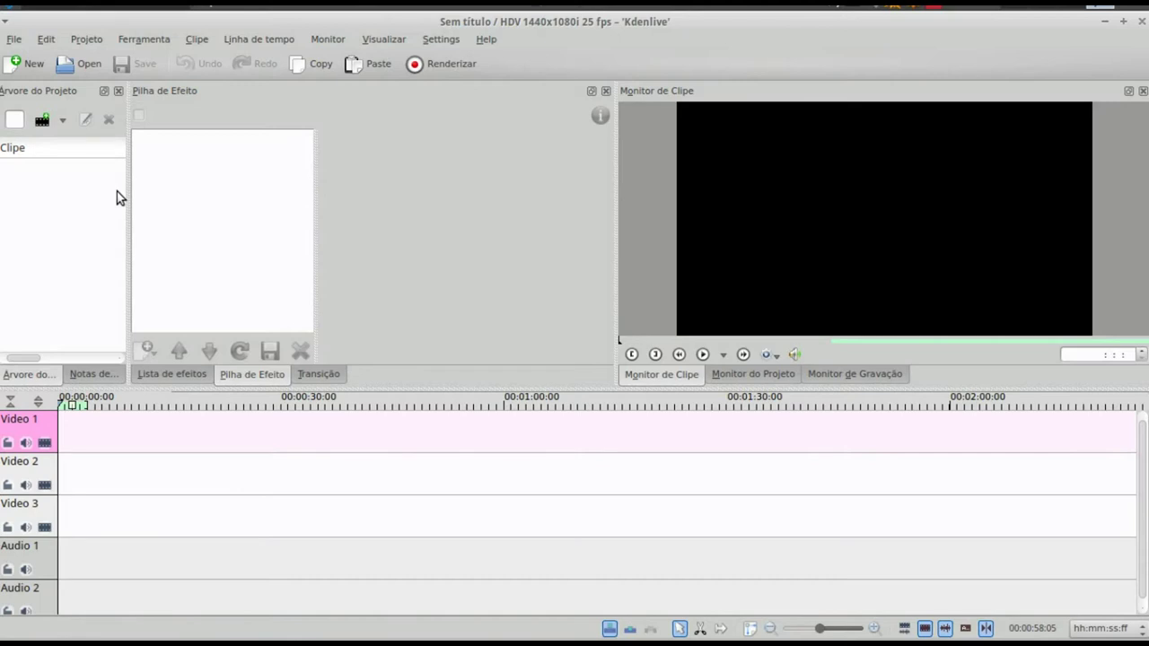
{"action": "left_click", "coordinate": [89, 45]}
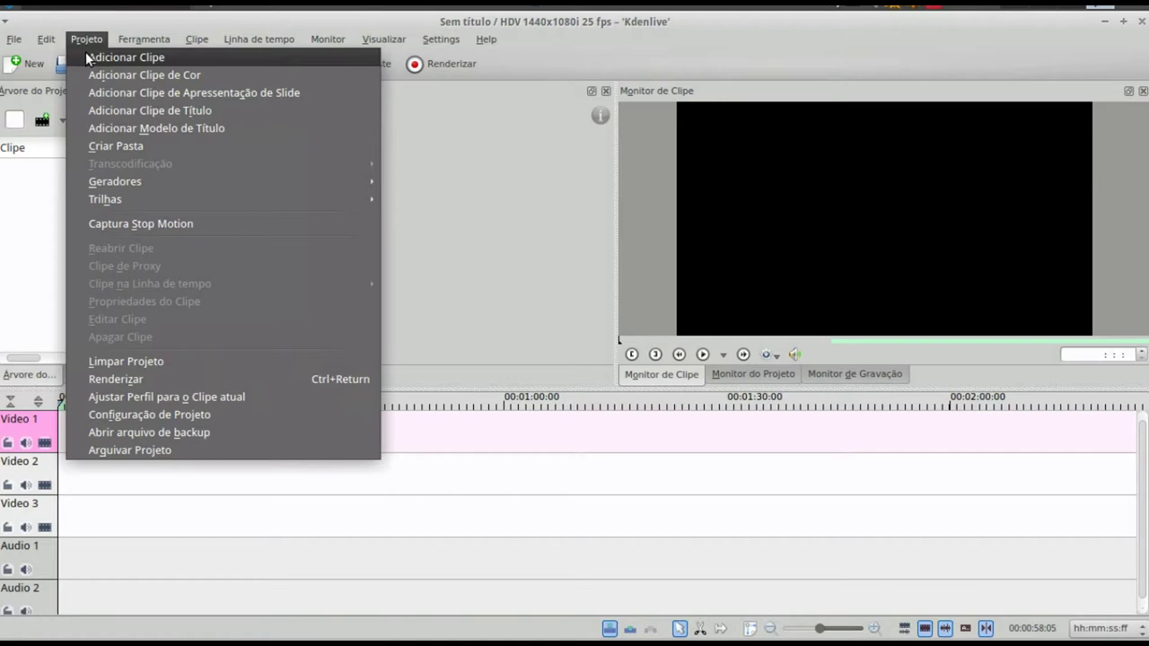
{"action": "left_click", "coordinate": [85, 56]}
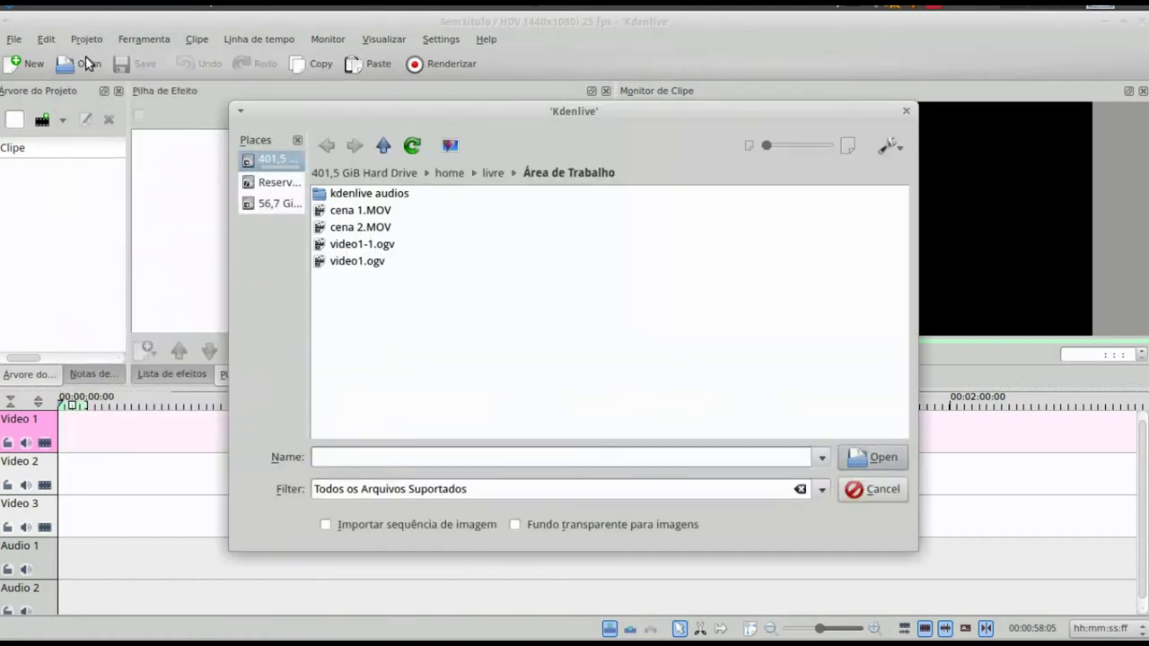
{"action": "left_click", "coordinate": [368, 212]}
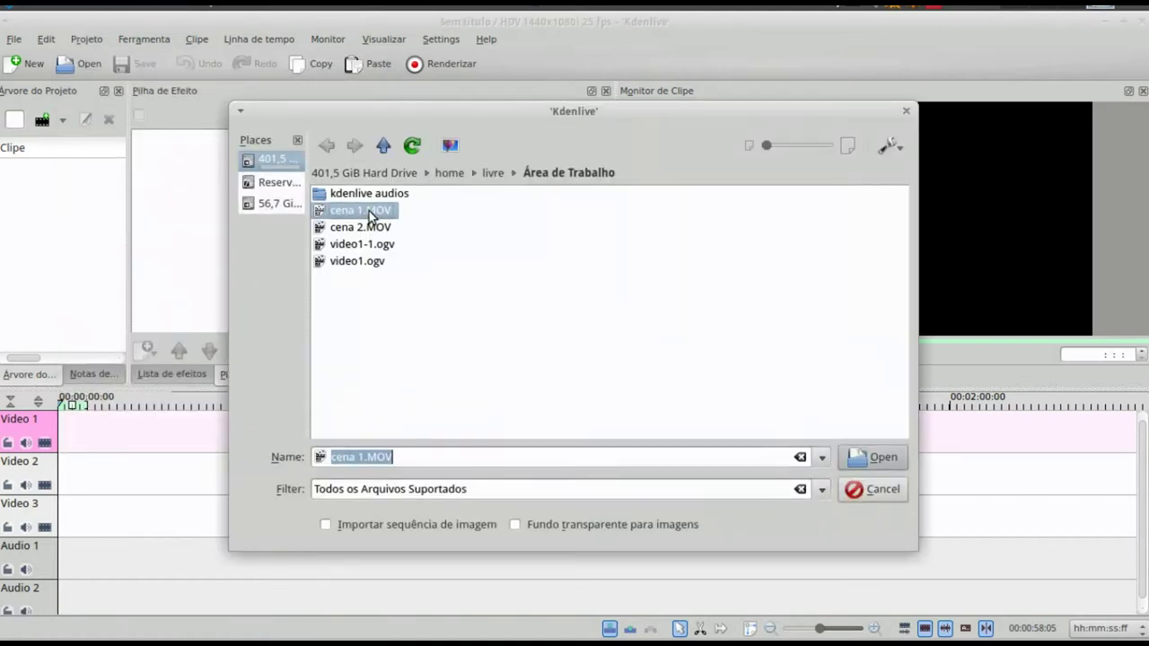
{"action": "left_click", "coordinate": [364, 226], "text": "shift"}
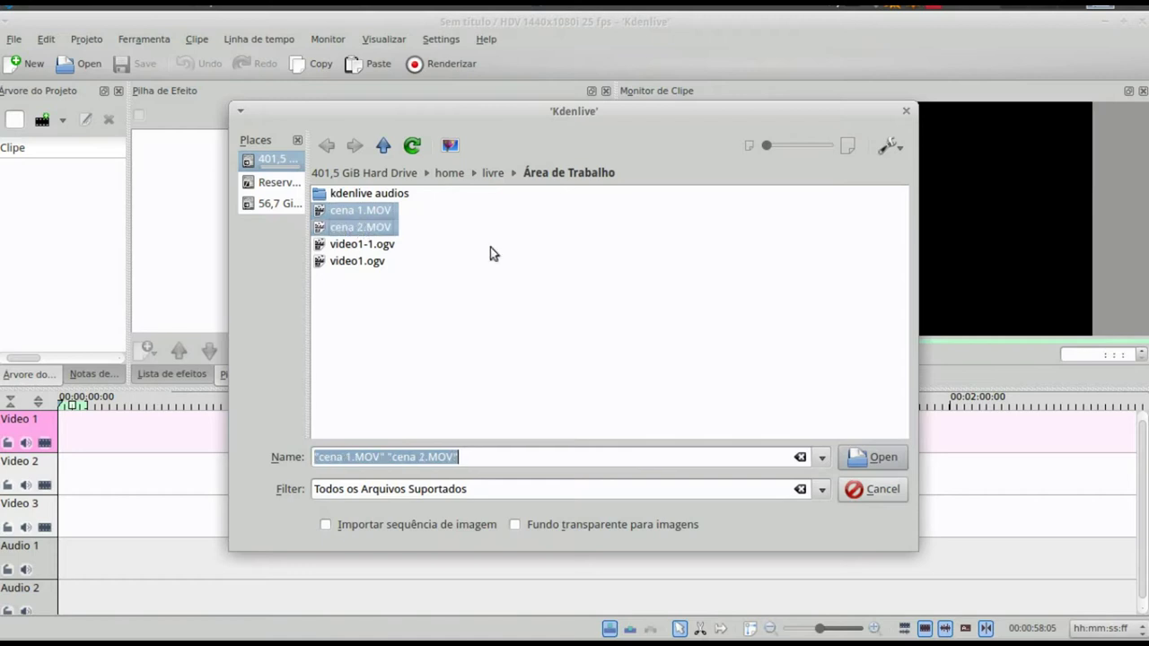
{"action": "left_click", "coordinate": [875, 458]}
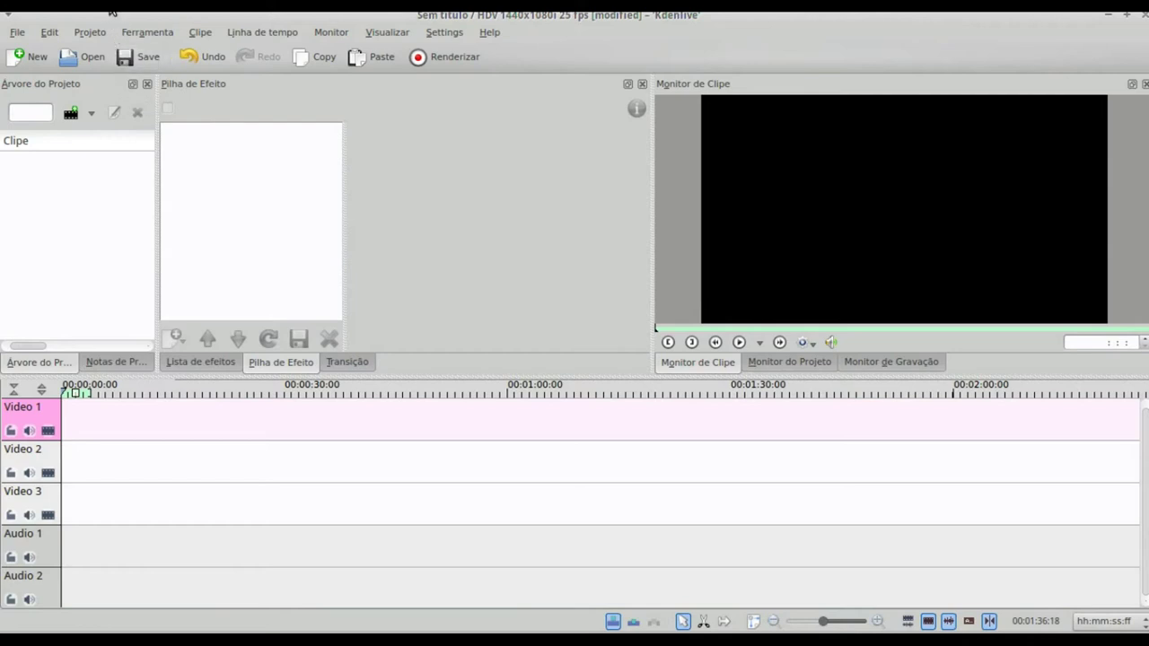
- Consult the script in gedit for the scene order and add cena 1.MOV and cena 2.MOV from the Cenas folder to the project
{"action": "key", "text": "alt+Tab"}
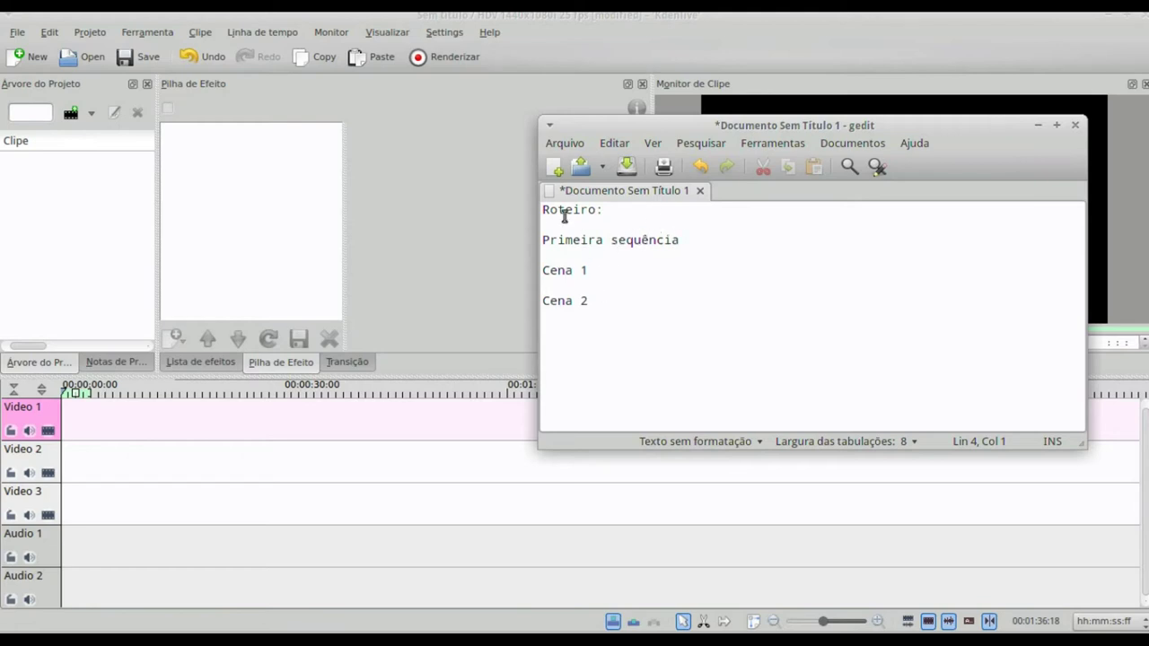
{"action": "left_click", "coordinate": [455, 244]}
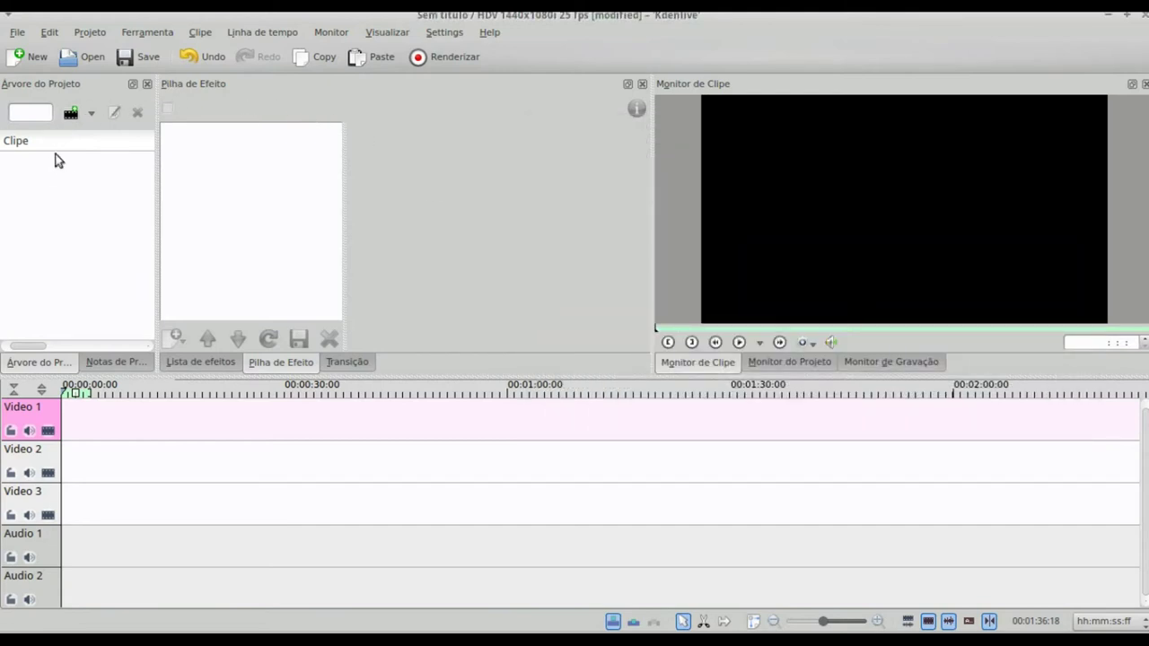
{"action": "left_click", "coordinate": [91, 32]}
{"action": "left_click", "coordinate": [123, 52]}
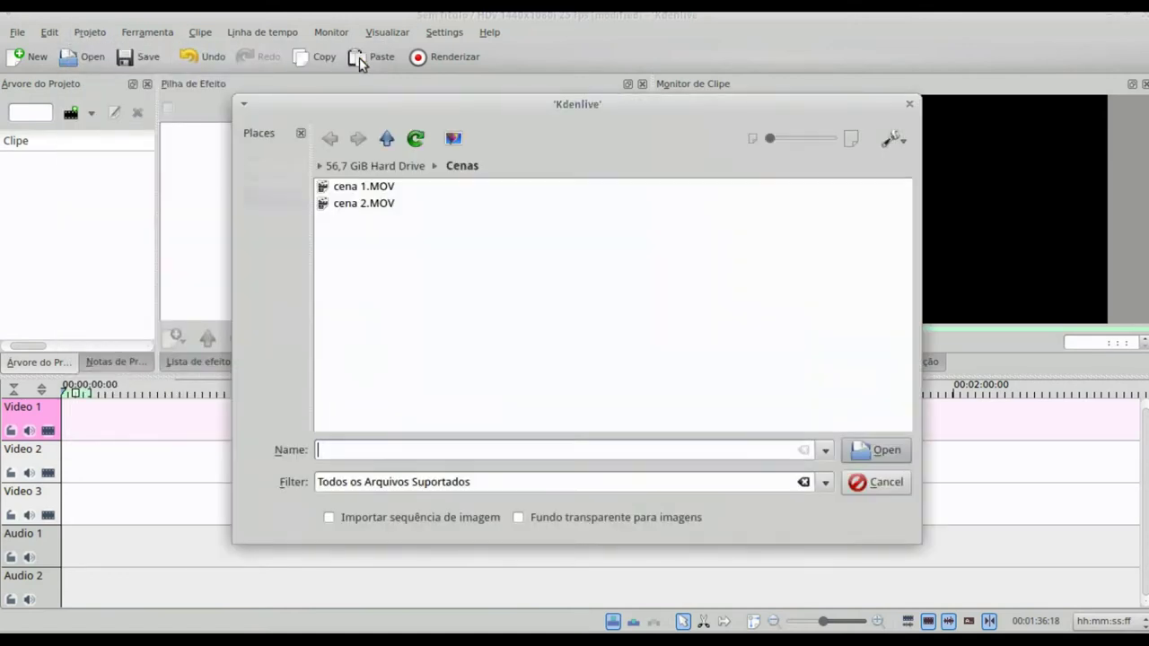
{"action": "left_click", "coordinate": [364, 188]}
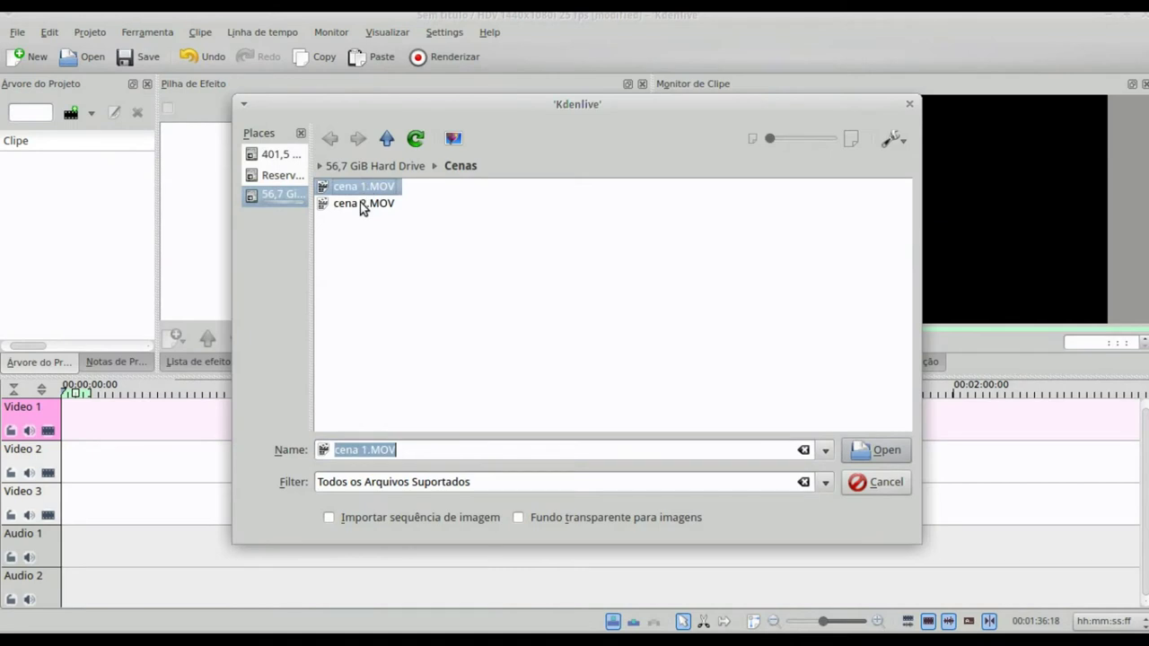
{"action": "left_click", "coordinate": [363, 203], "text": "shift"}
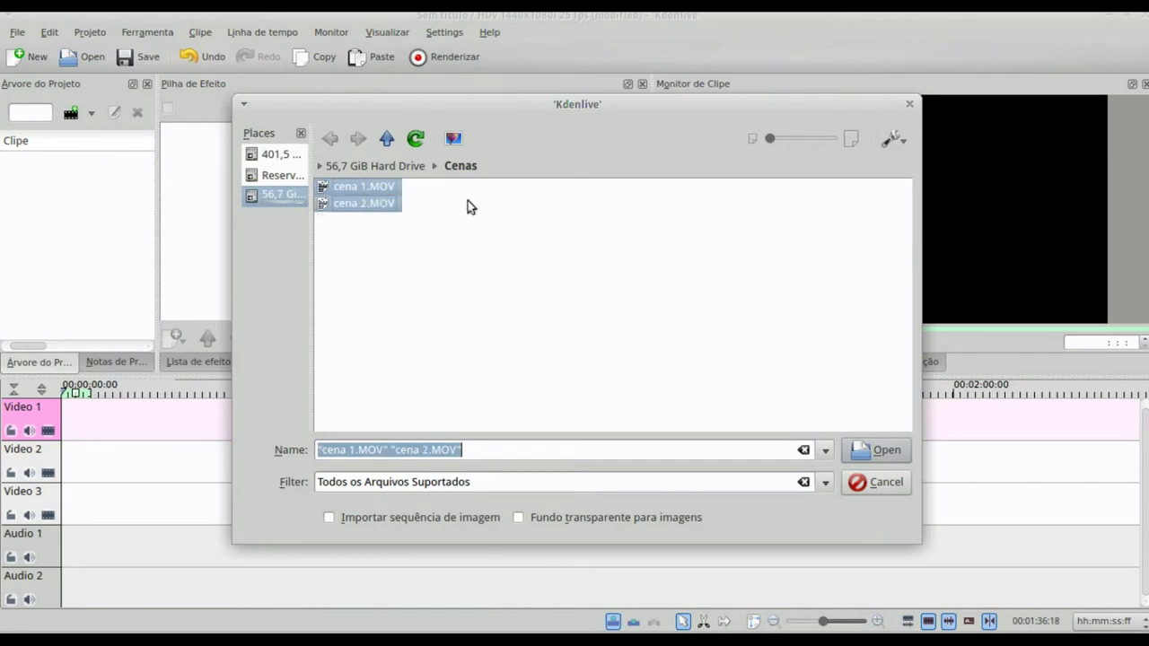
{"action": "left_click", "coordinate": [875, 451]}
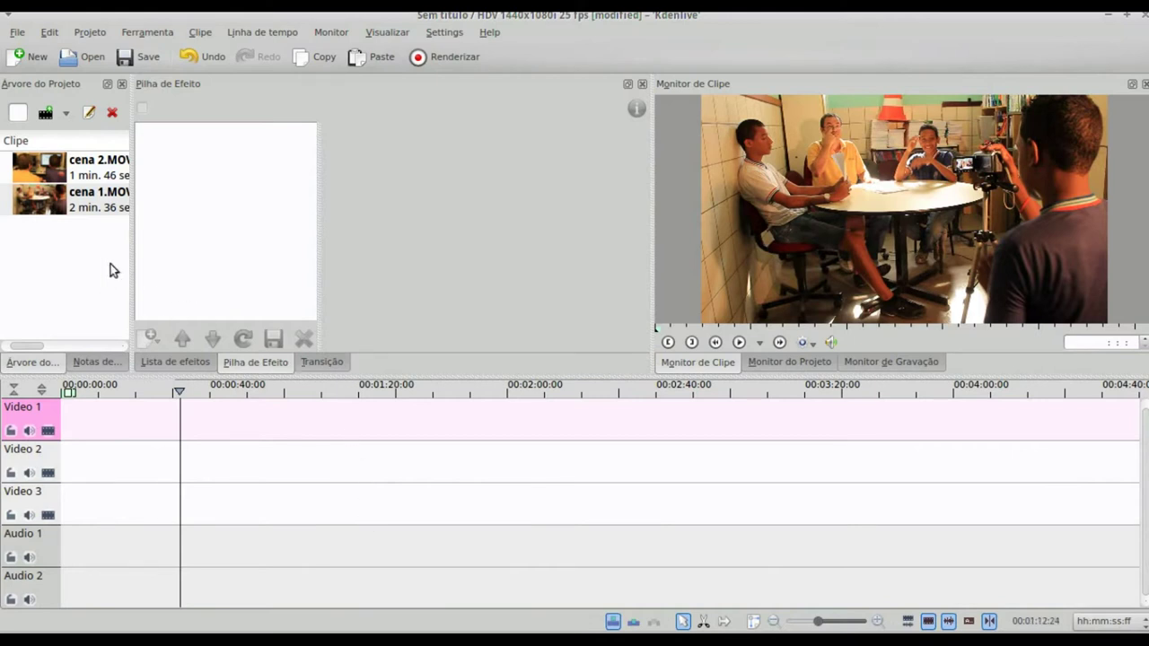
- Place cena 1.MOV on the Video 1 track at about 00:01:16 and put the playhead just before it
{"action": "left_click", "coordinate": [79, 204]}
{"action": "left_click_drag", "start_coordinate": [78, 203], "coordinate": [289, 419]}
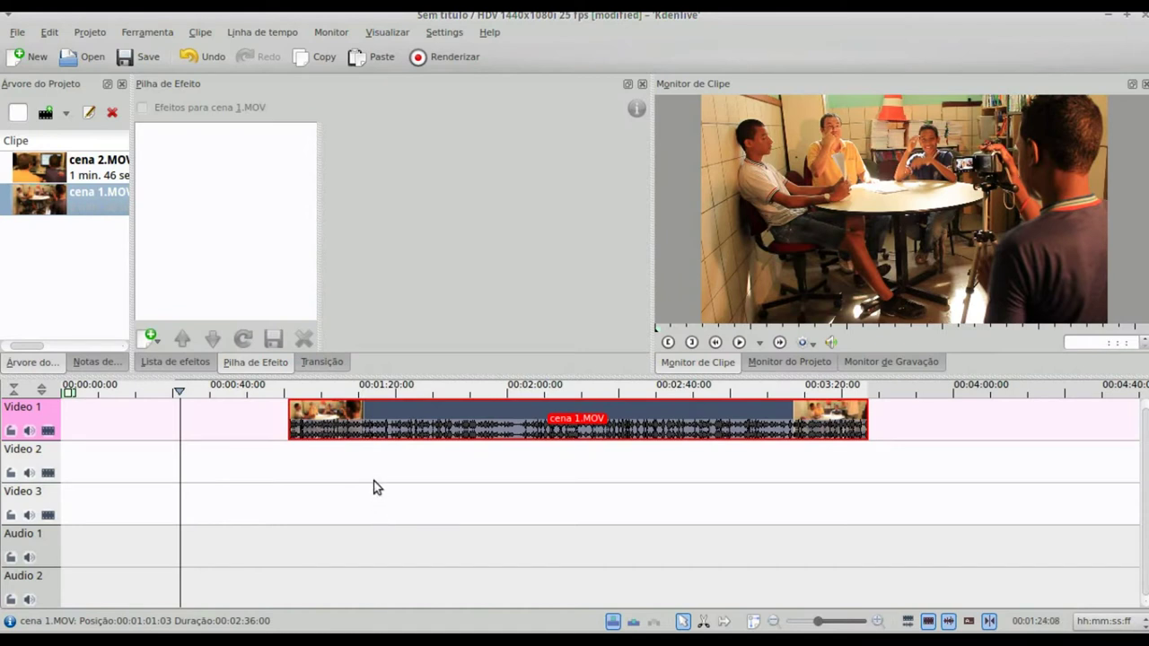
{"action": "left_click_drag", "start_coordinate": [395, 429], "coordinate": [455, 400]}
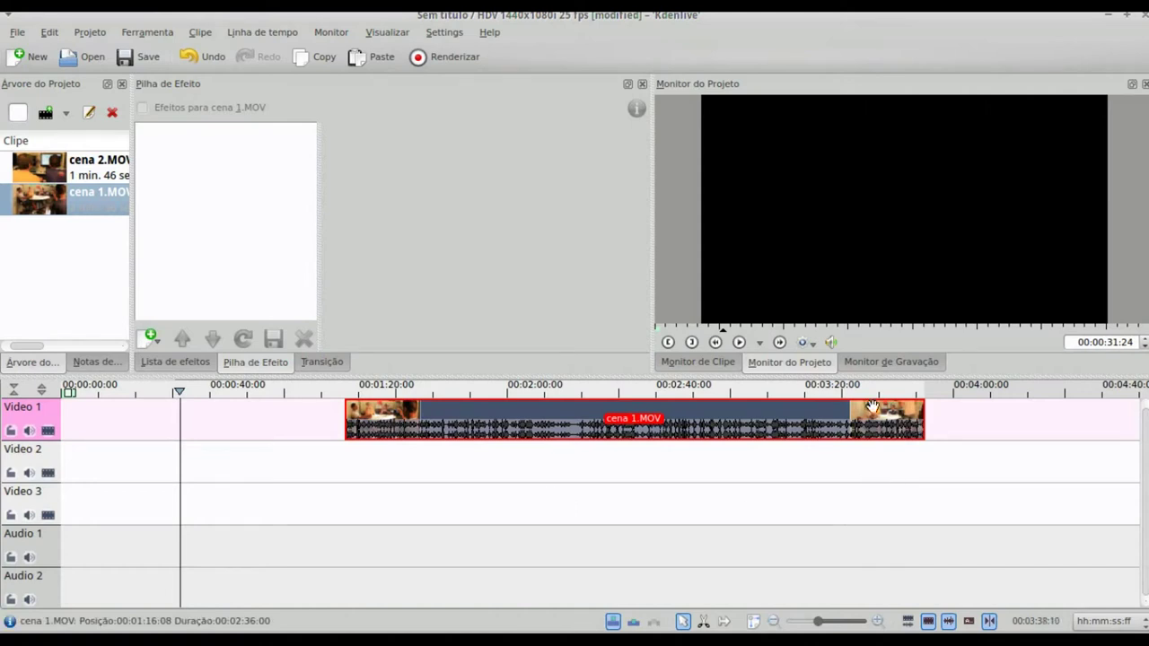
{"action": "left_click", "coordinate": [337, 463]}
- Consult the script for the cena 1 times and move cena 1.MOV to the very start of the Video 1 track
{"action": "key", "text": "alt+Tab"}
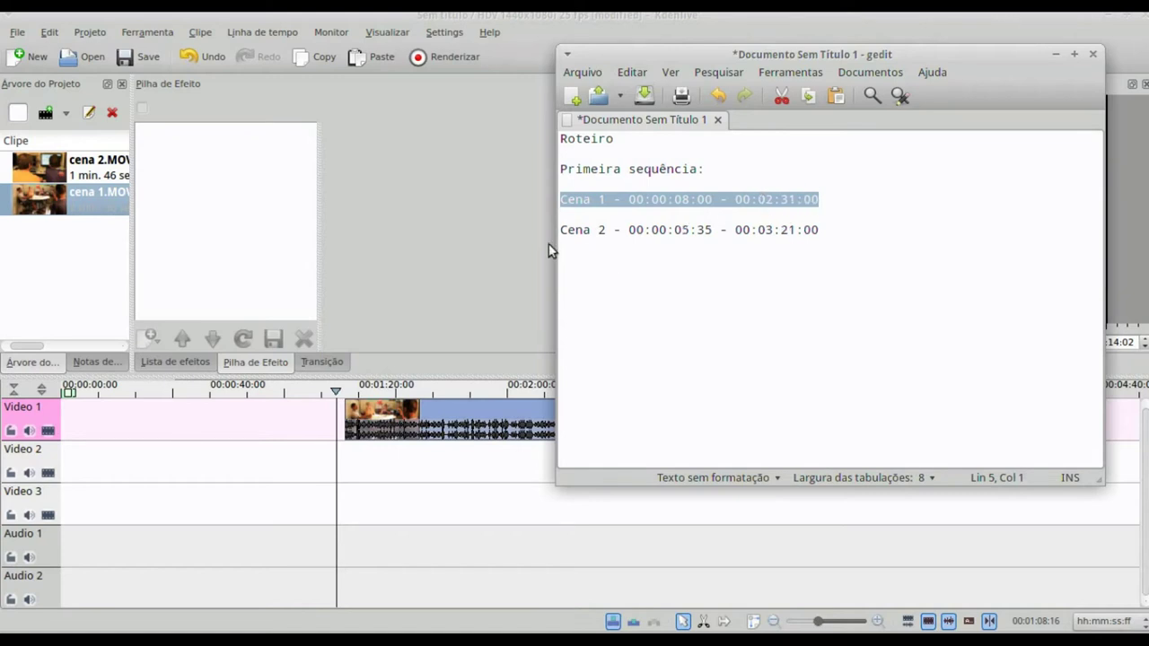
{"action": "left_click", "coordinate": [517, 241]}
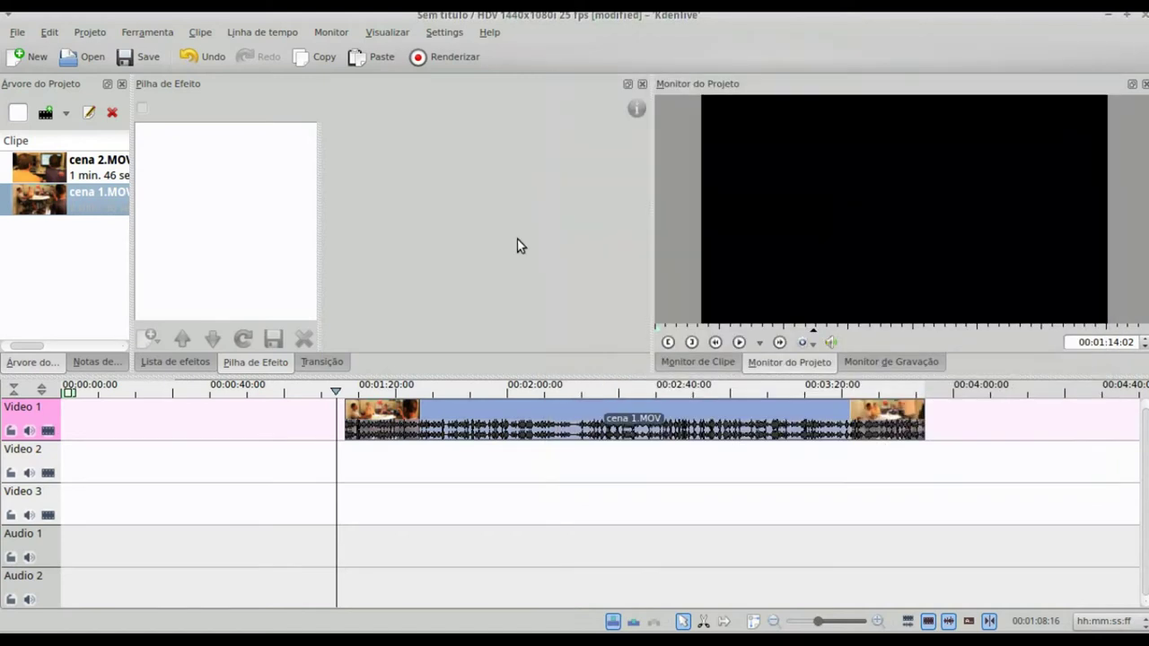
{"action": "left_click", "coordinate": [461, 431]}
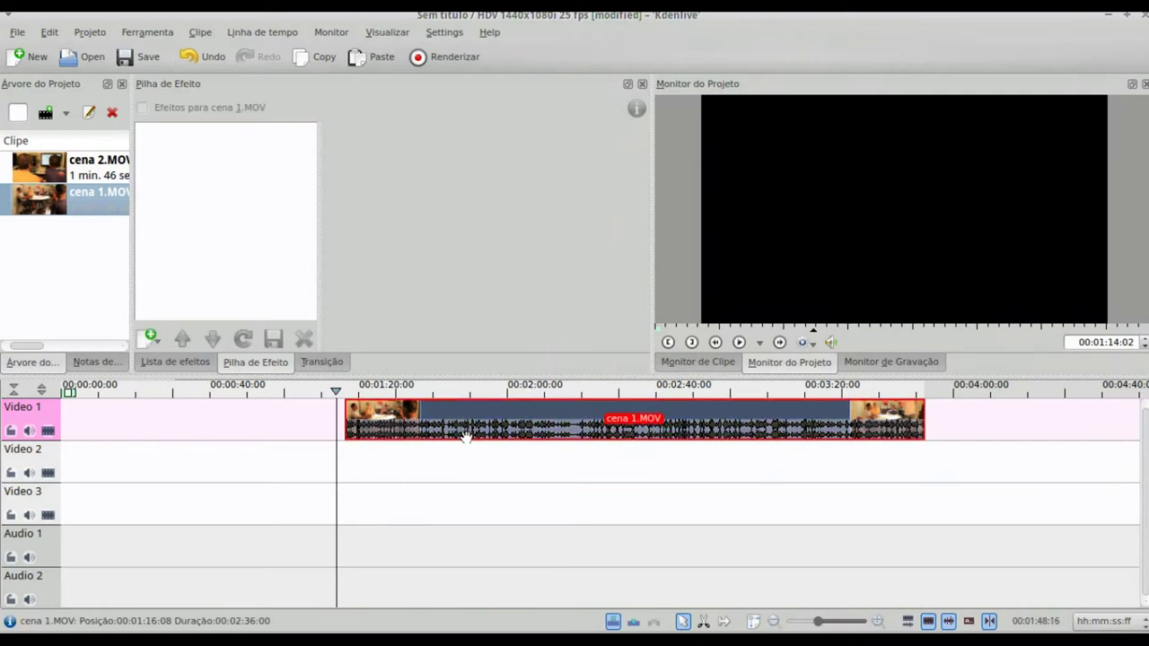
{"action": "left_click_drag", "start_coordinate": [534, 416], "coordinate": [216, 433]}
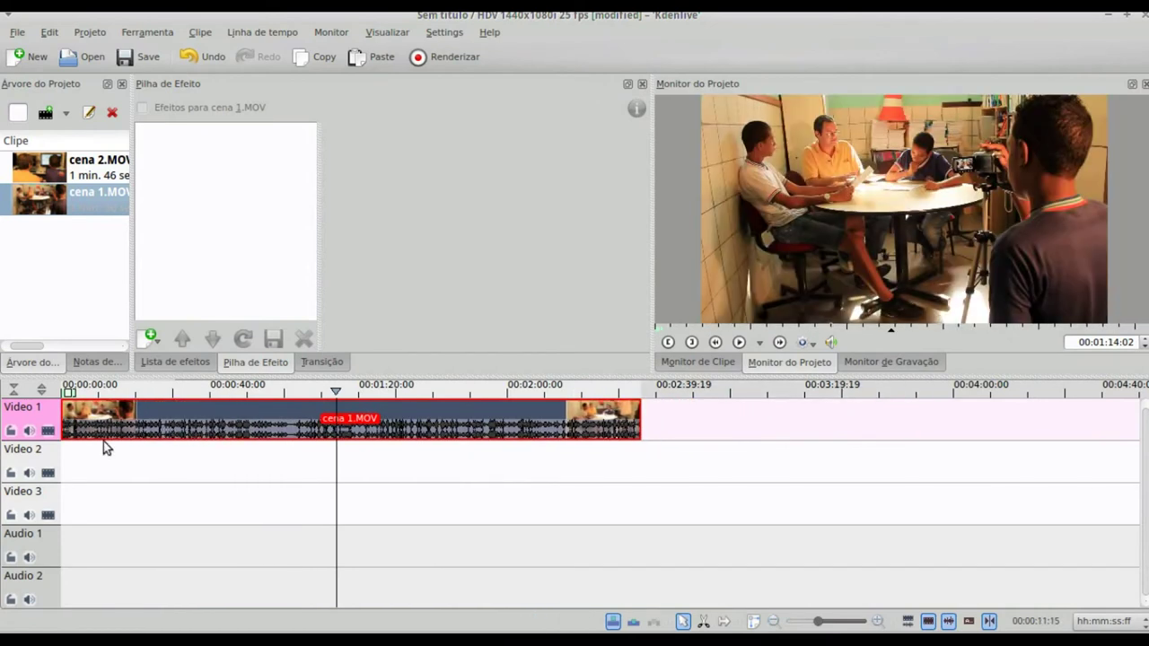
{"action": "left_click", "coordinate": [320, 462]}
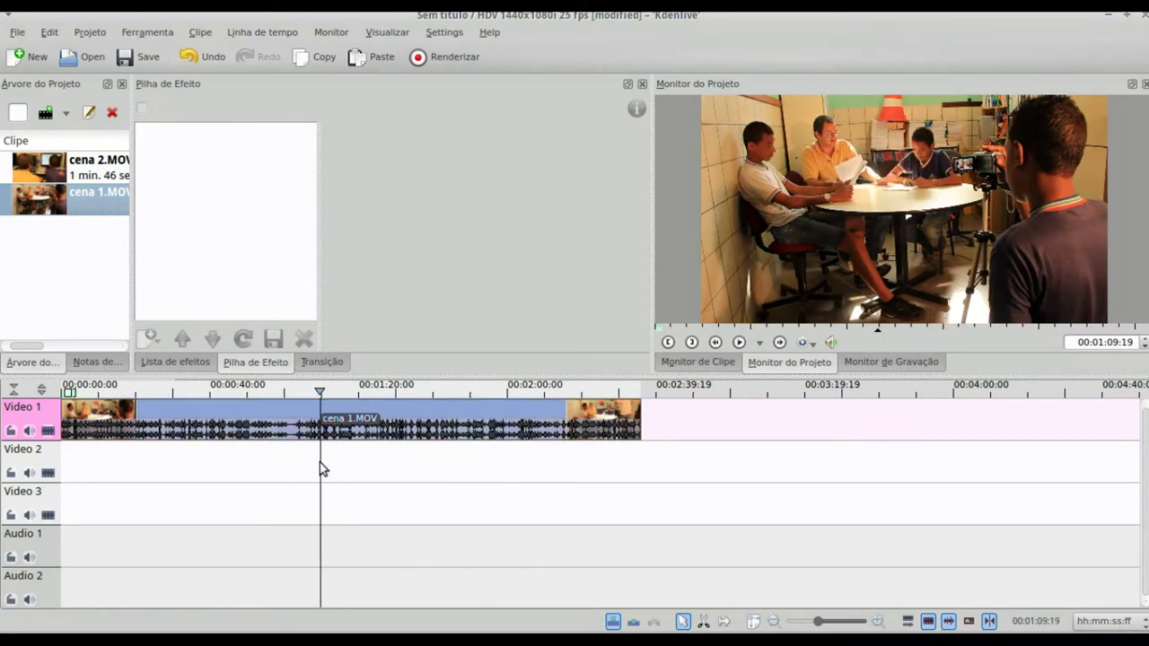
- Trim the beginning of cena 1.MOV so that it starts at about 00:00:09 on the timeline
{"action": "left_click", "coordinate": [67, 428]}
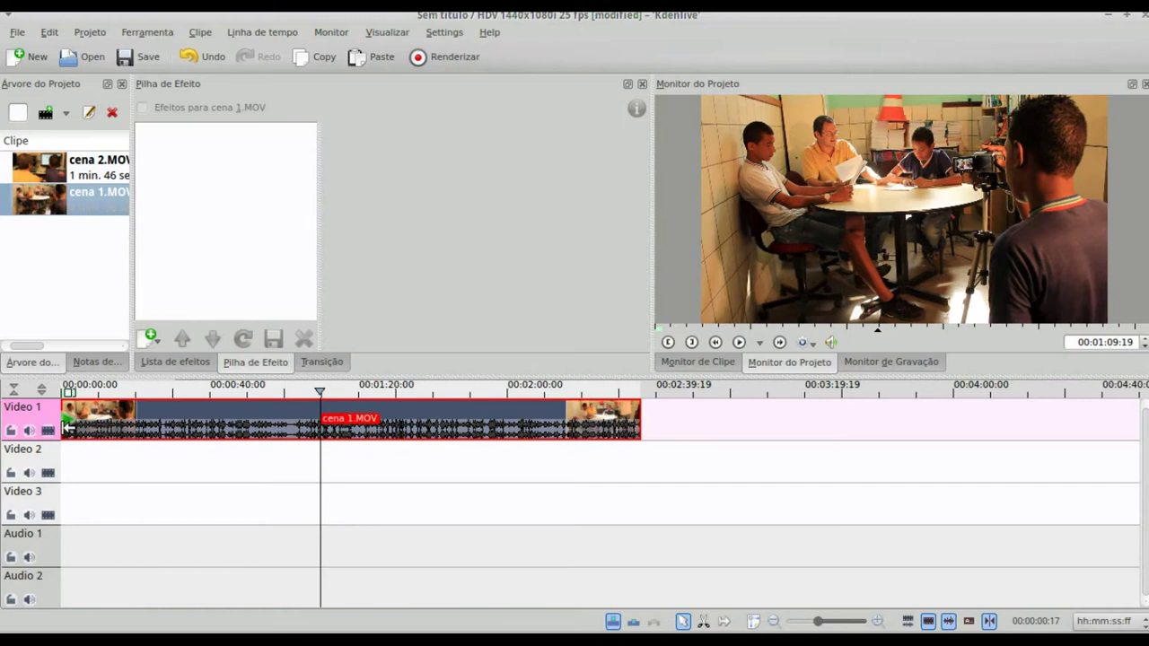
{"action": "left_click_drag", "start_coordinate": [68, 429], "coordinate": [79, 428]}
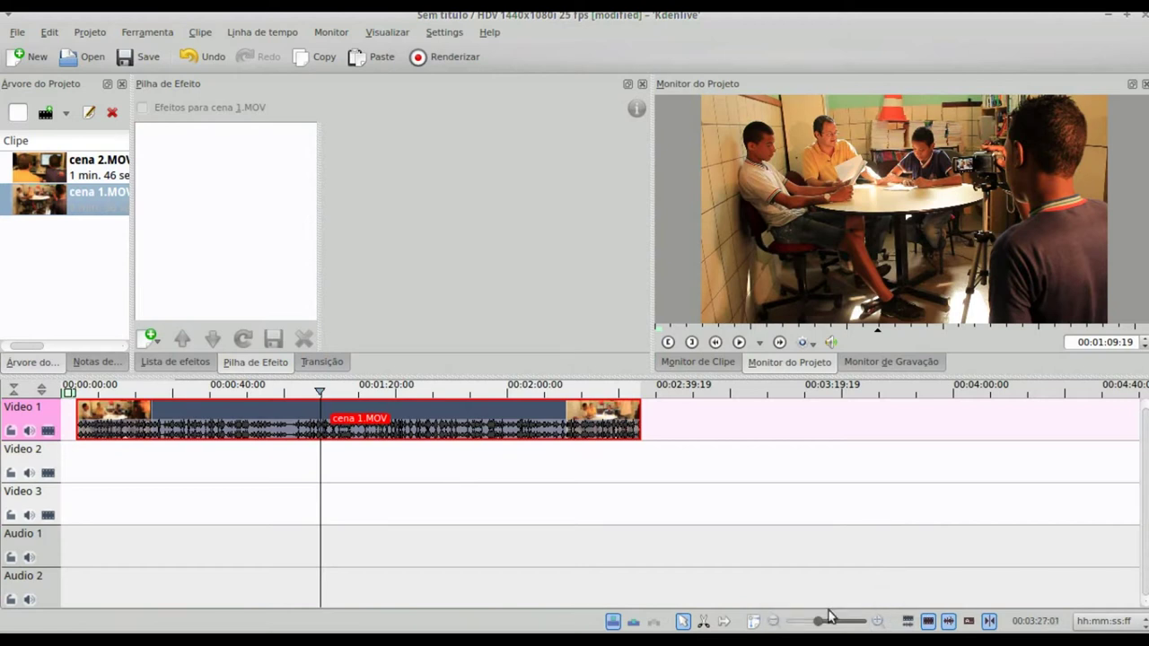
{"action": "left_click_drag", "start_coordinate": [822, 620], "coordinate": [833, 621]}
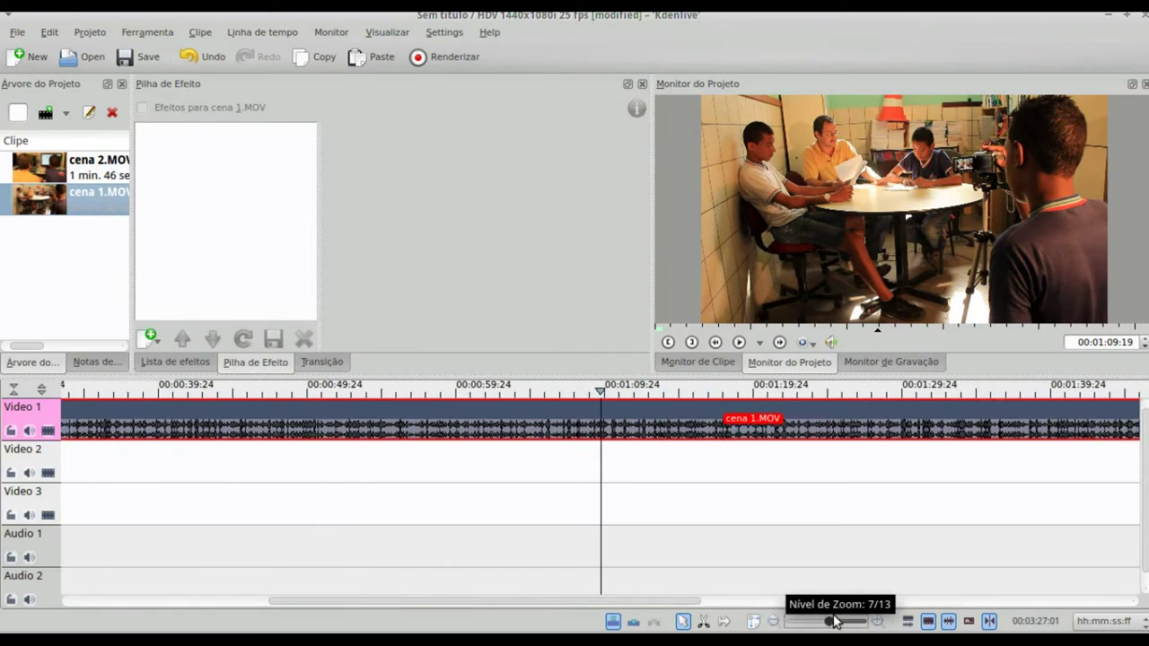
{"action": "left_click_drag", "start_coordinate": [833, 621], "coordinate": [837, 621]}
{"action": "left_click_drag", "start_coordinate": [551, 600], "coordinate": [232, 602]}
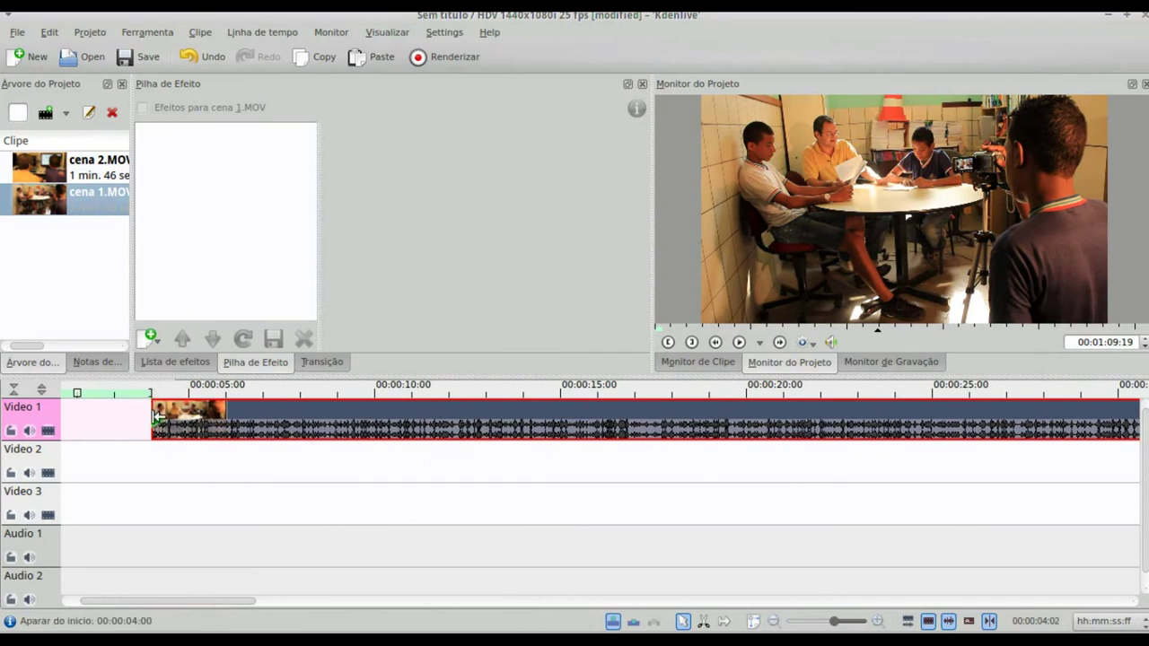
{"action": "left_click_drag", "start_coordinate": [156, 413], "coordinate": [338, 412]}
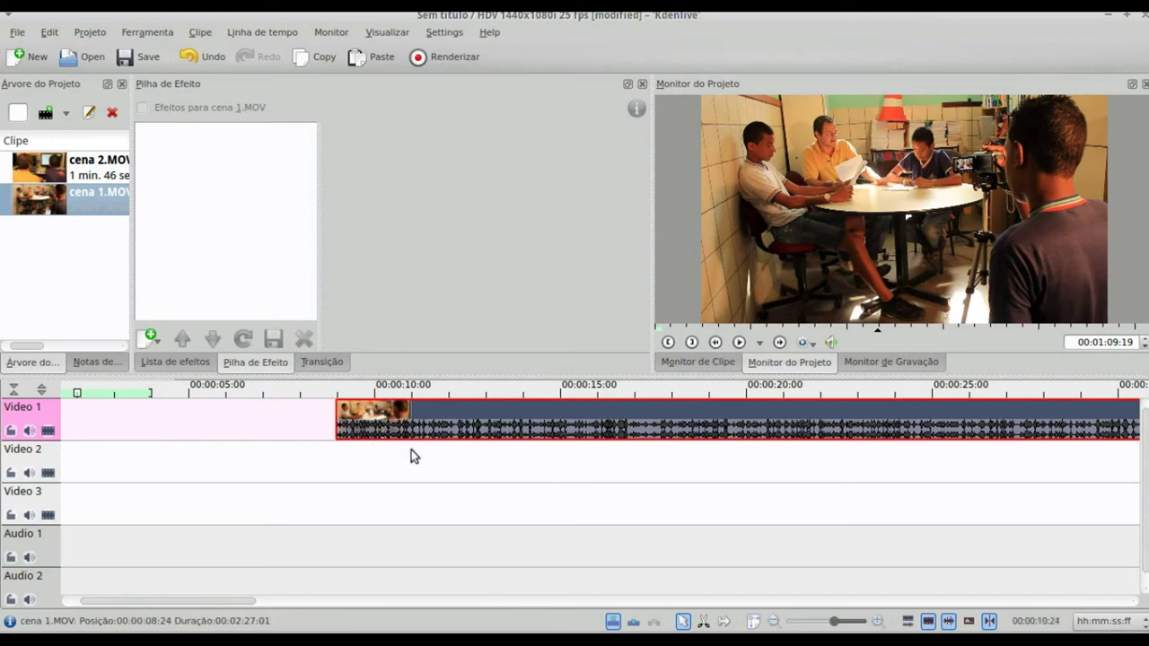
{"action": "left_click", "coordinate": [518, 474]}
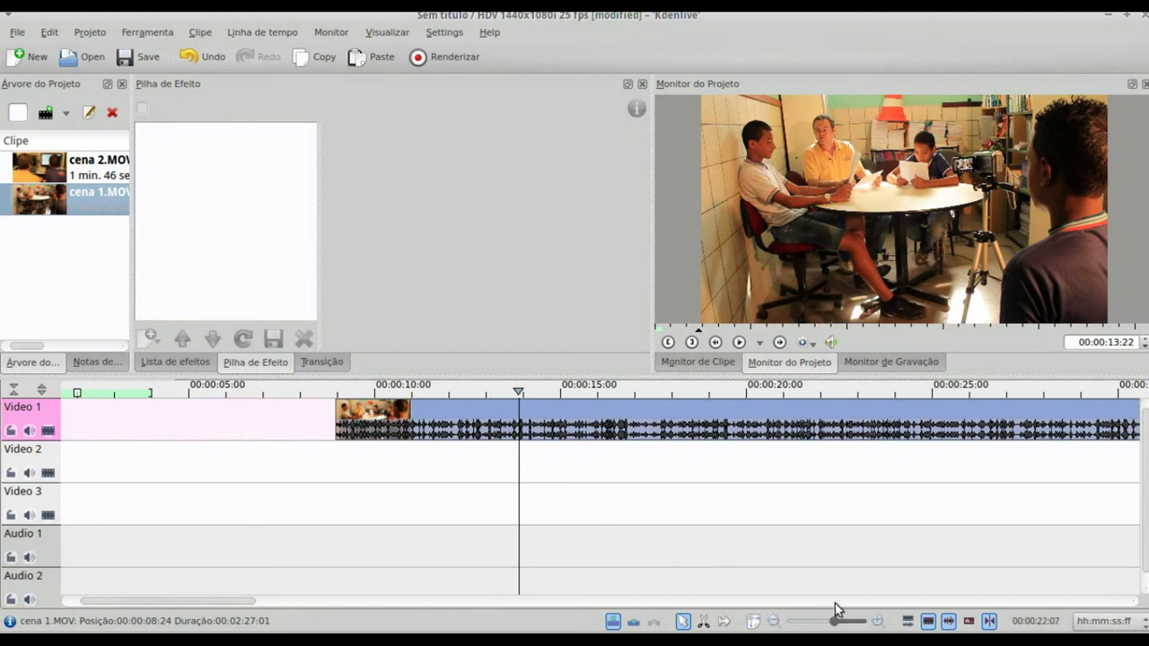
- Recheck the cena 1 times in the script and trim the clip's end to a duration of about 00:02:17
{"action": "left_click_drag", "start_coordinate": [839, 625], "coordinate": [821, 627]}
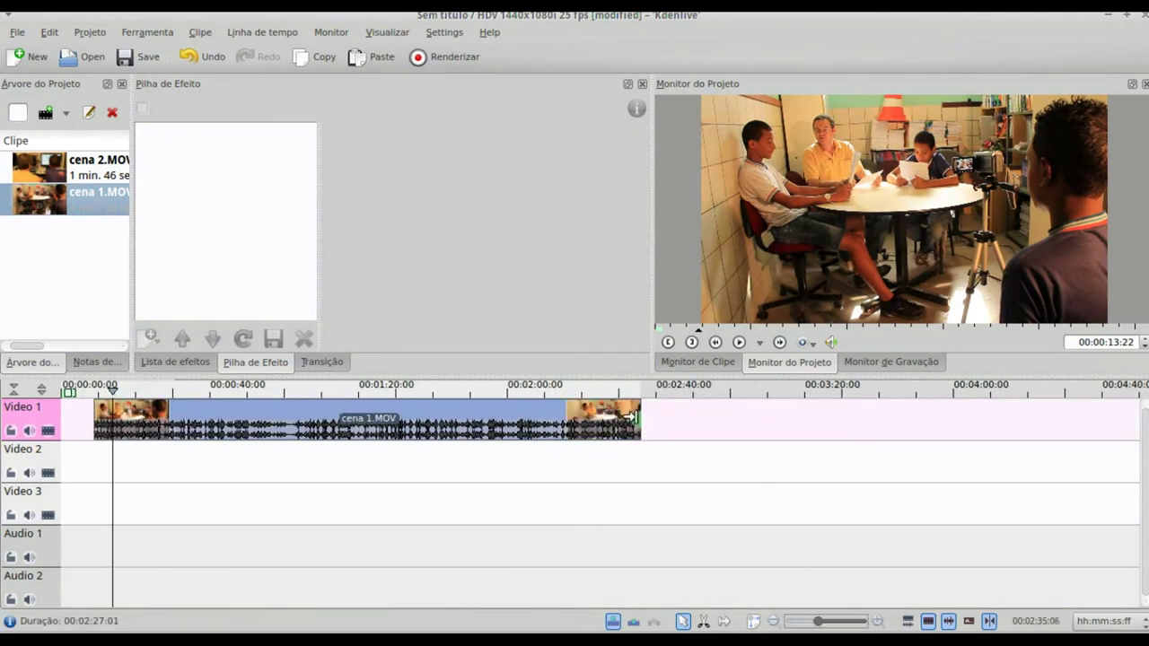
{"action": "key", "text": "alt+Tab"}
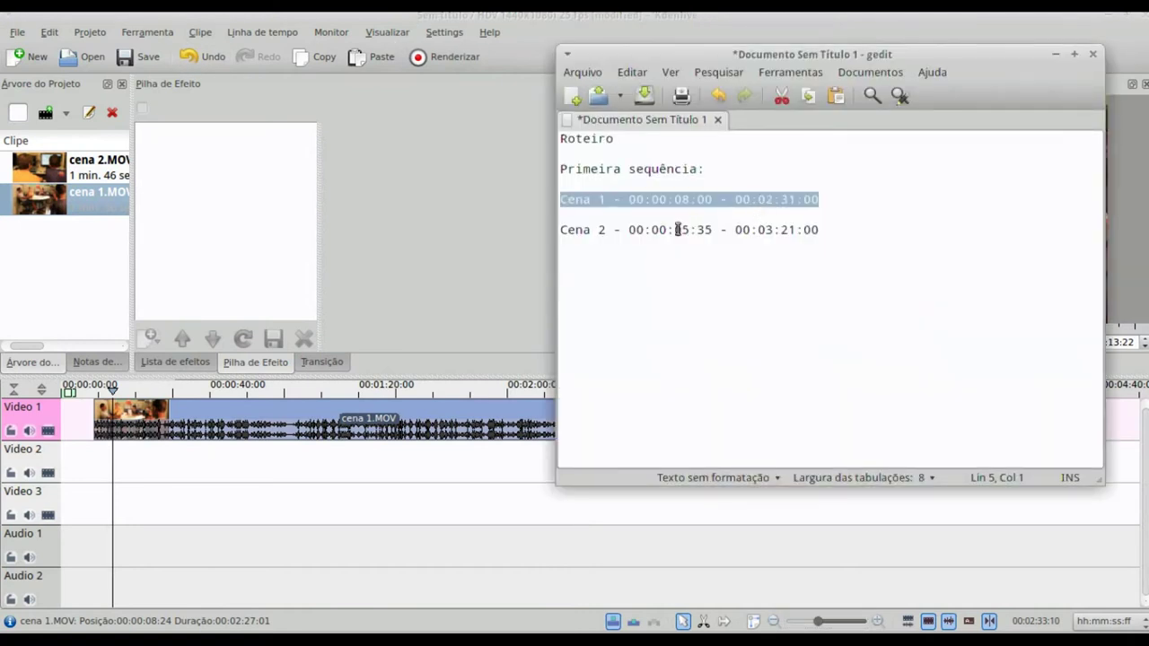
{"action": "left_click", "coordinate": [480, 474]}
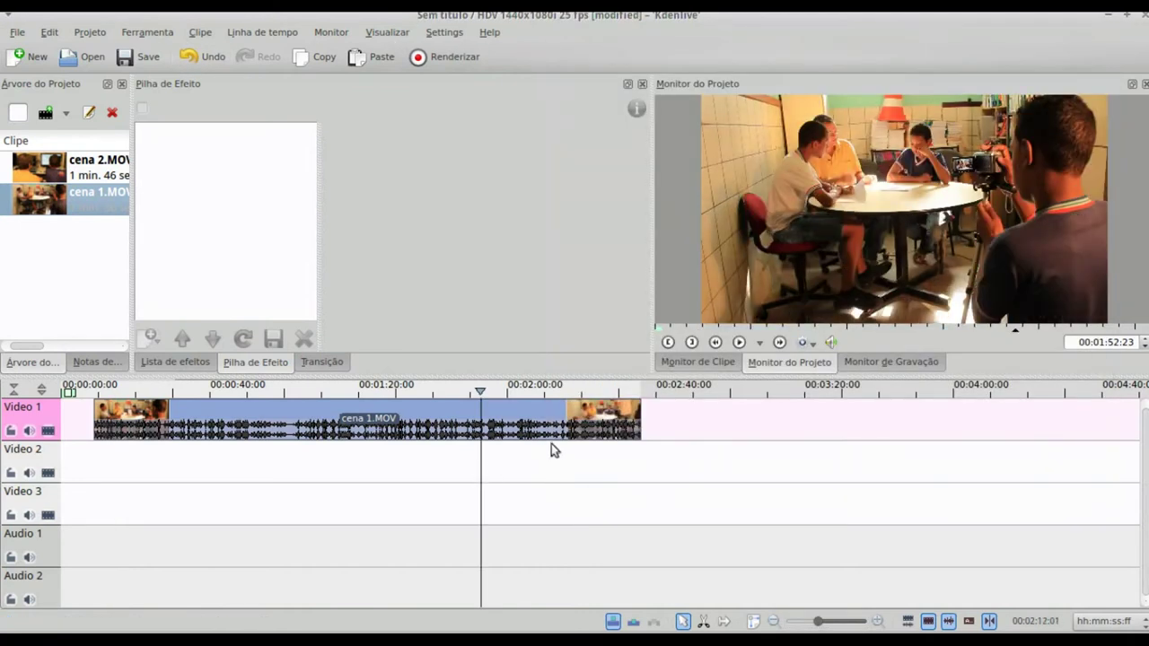
{"action": "left_click", "coordinate": [632, 428]}
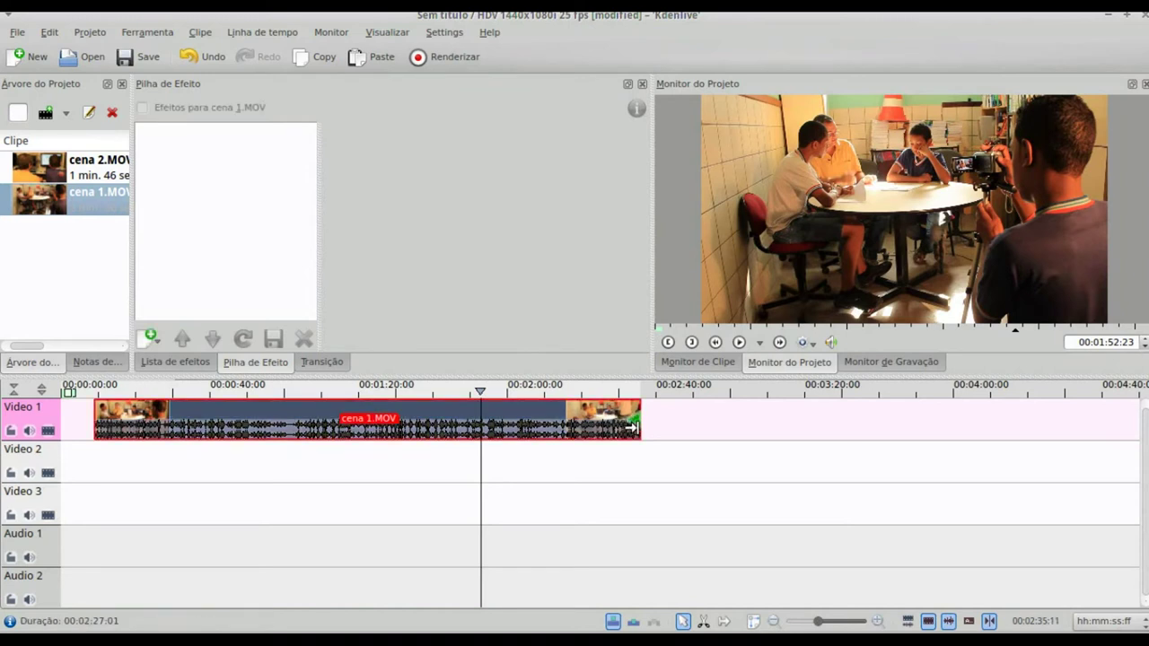
{"action": "left_click_drag", "start_coordinate": [631, 429], "coordinate": [598, 425]}
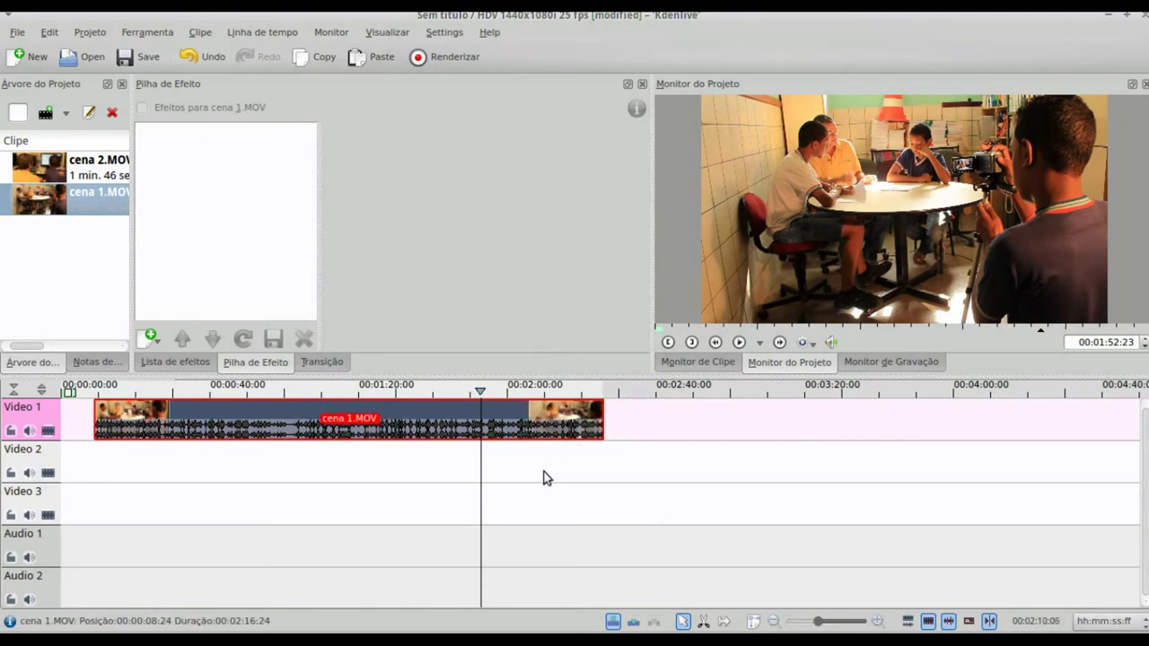
{"action": "left_click", "coordinate": [429, 467]}
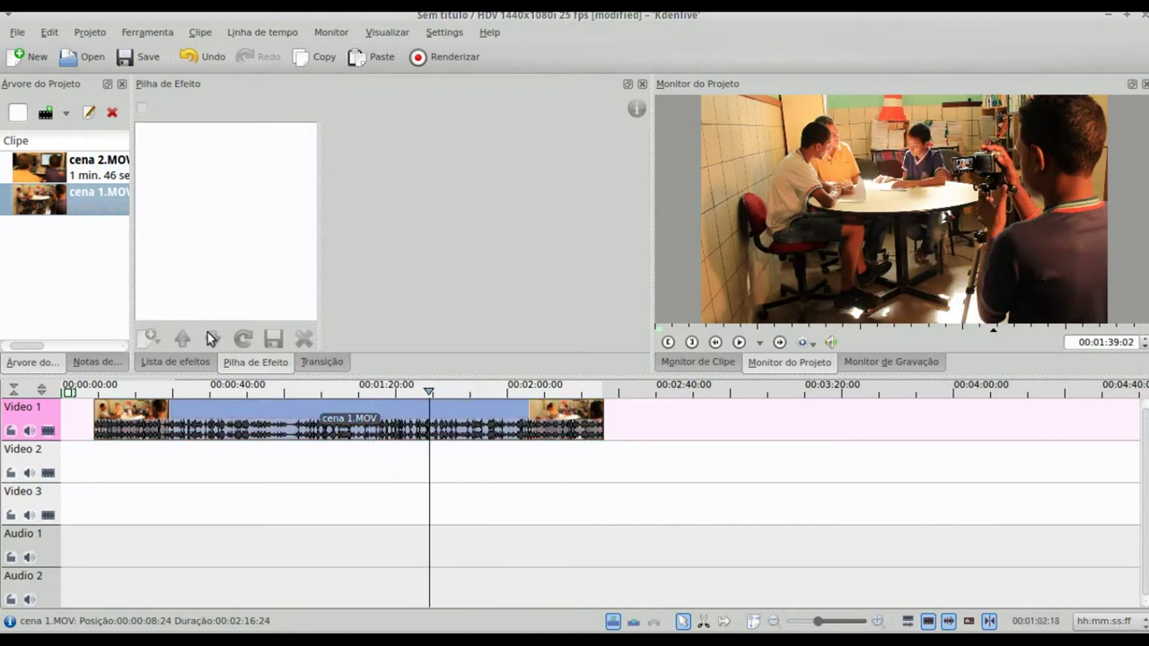
- Place cena 2.MOV on the Video 1 track after cena 1.MOV
{"action": "left_click", "coordinate": [84, 174]}
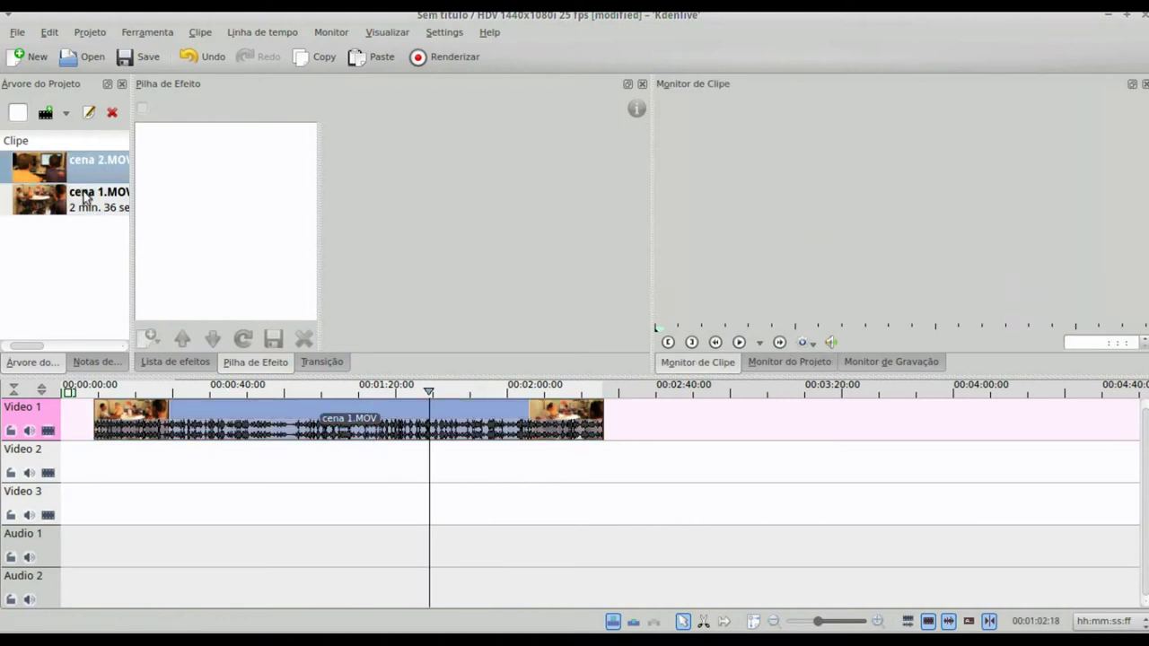
{"action": "left_click_drag", "start_coordinate": [99, 171], "coordinate": [347, 259]}
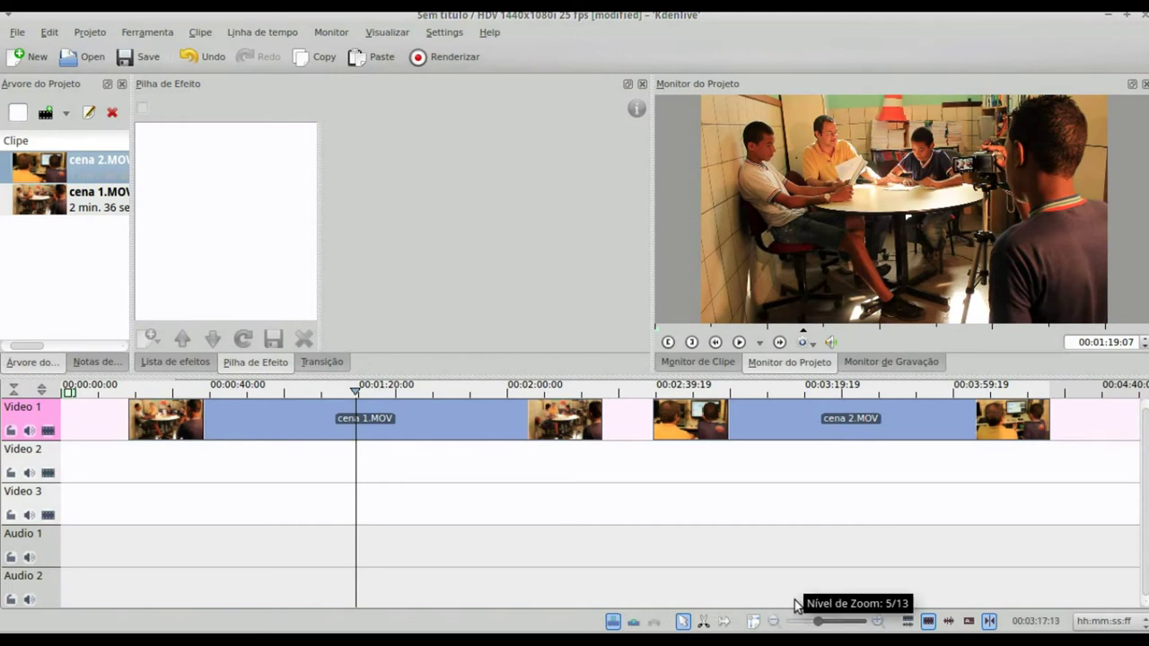
- Cut cena 1.MOV at about 00:02:10 on the Video 1 track and remove the piece after the cut
{"action": "left_click", "coordinate": [705, 621]}
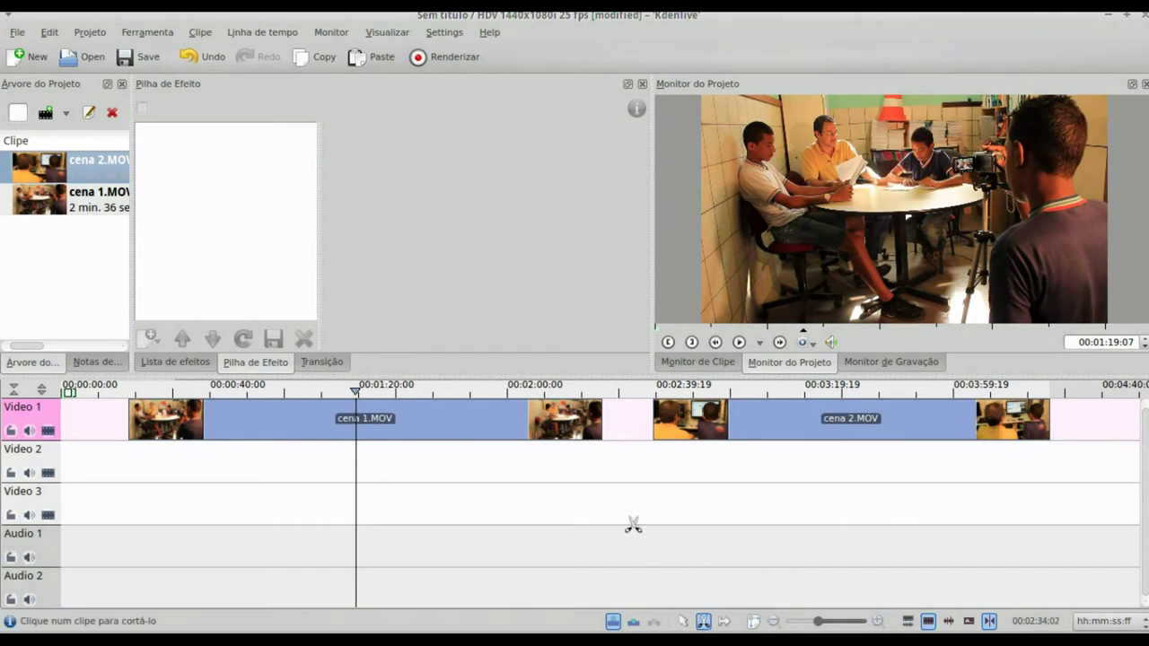
{"action": "left_click", "coordinate": [543, 436]}
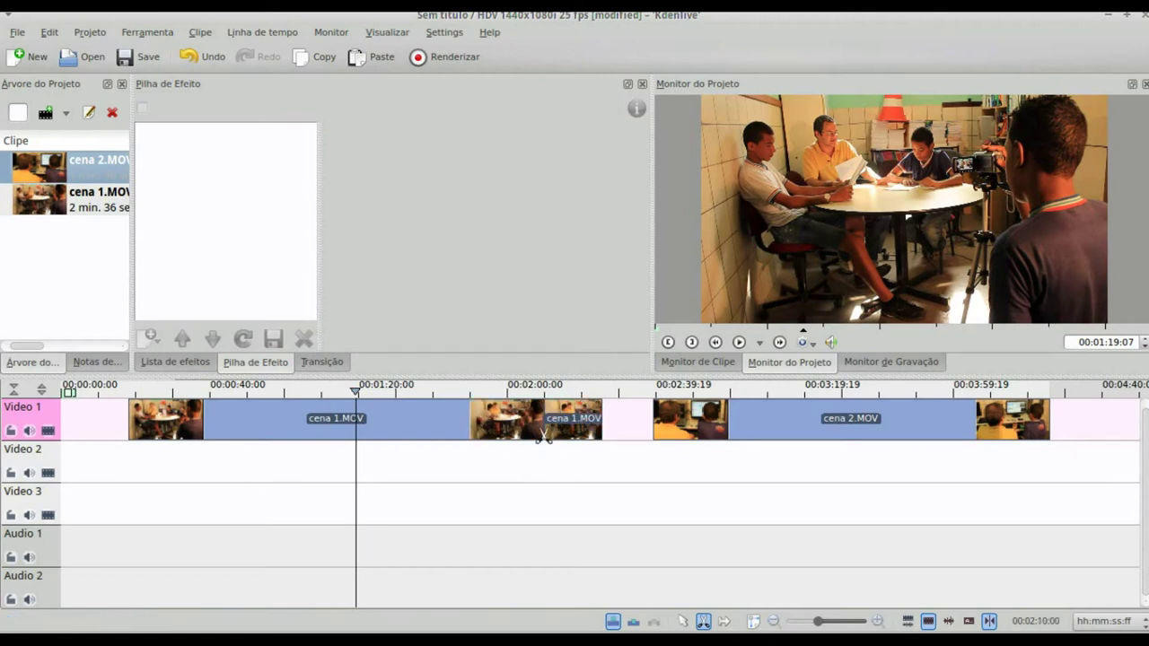
{"action": "left_click", "coordinate": [683, 621]}
{"action": "left_click_drag", "start_coordinate": [579, 428], "coordinate": [663, 393]}
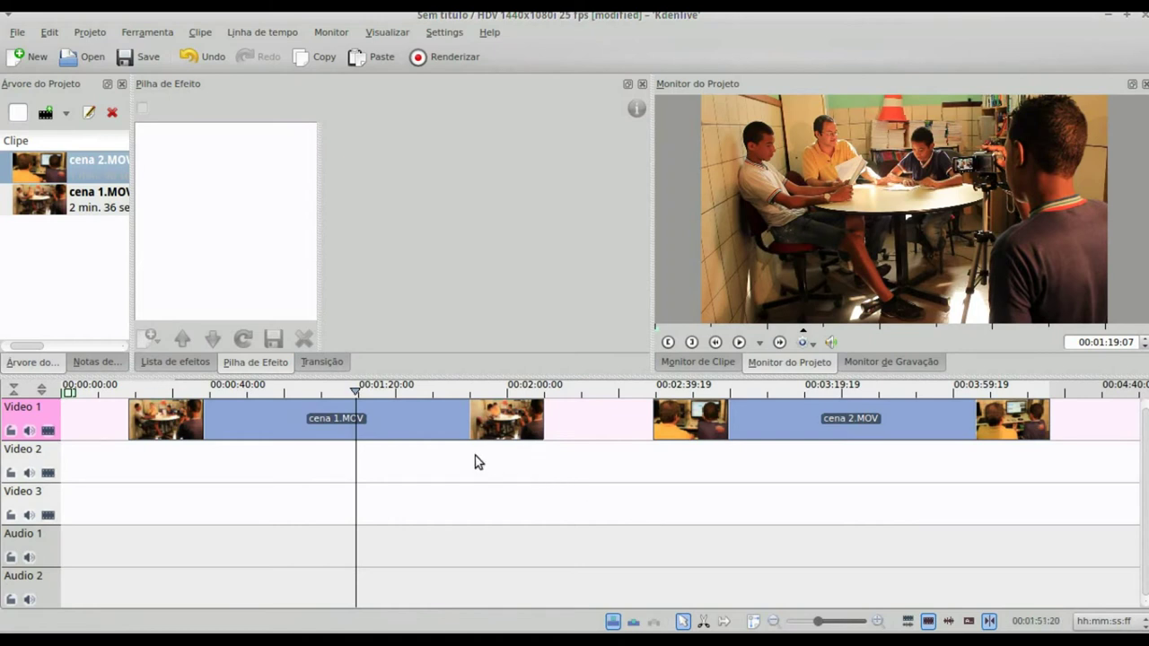
- Move cena 2.MOV about 3 seconds earlier on the Video 1 track, leaving a gap after cena 1.MOV
{"action": "left_click", "coordinate": [442, 419]}
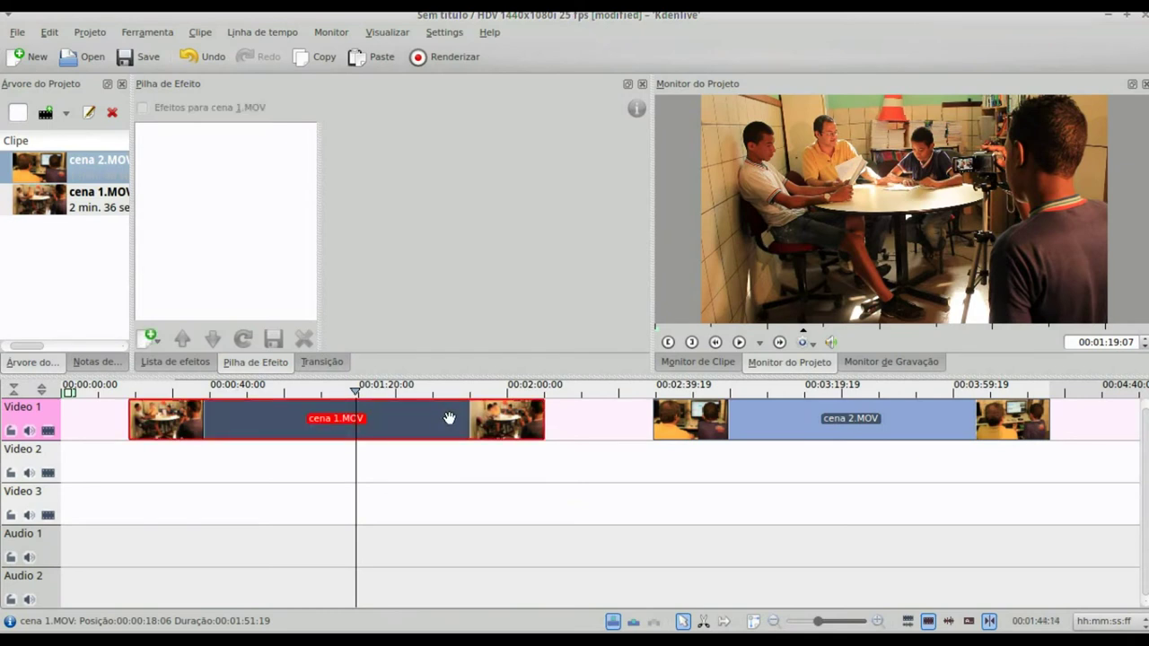
{"action": "left_click", "coordinate": [677, 411]}
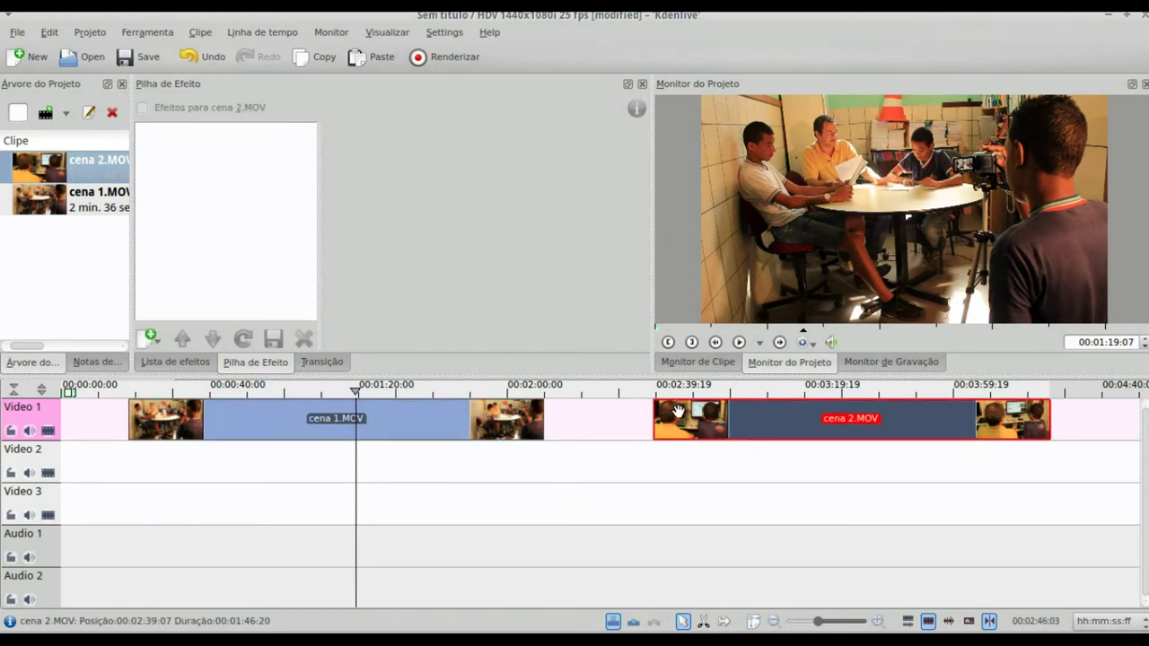
{"action": "mouse_move", "coordinate": [674, 427]}
{"action": "left_mouse_down"}
{"action": "mouse_move", "coordinate": [744, 428]}
{"action": "mouse_move", "coordinate": [663, 429]}
{"action": "left_mouse_up"}
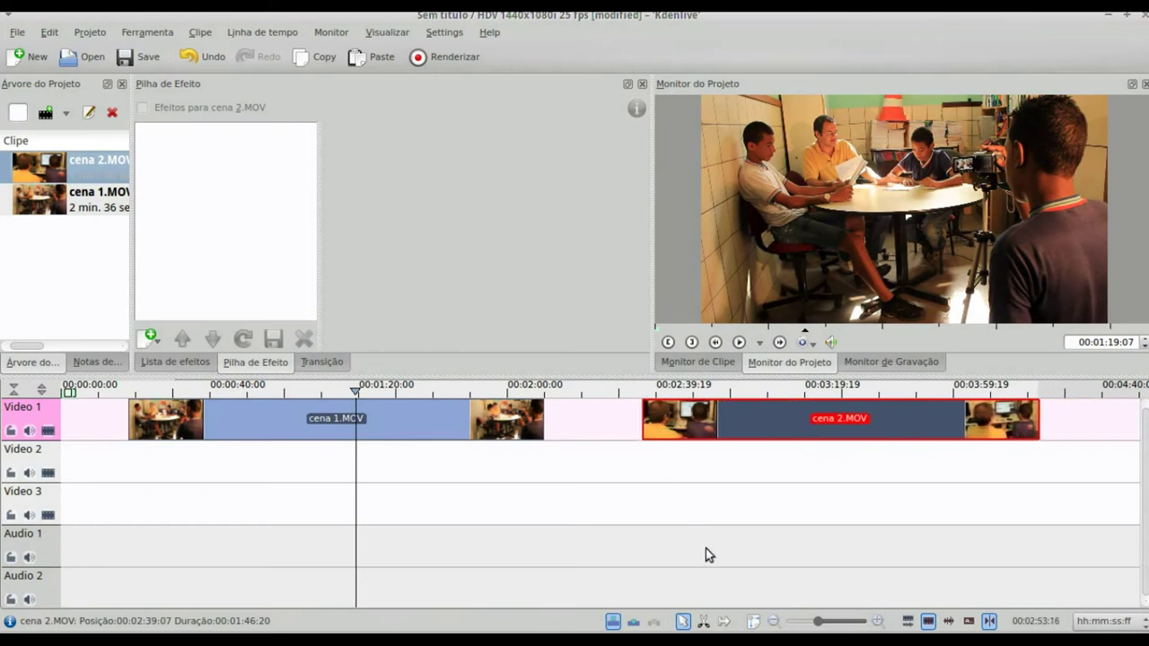
- Shift cena 1.MOV and cena 2.MOV together about 16 seconds later with the spacer tool, keeping the gap between them
{"action": "left_click", "coordinate": [725, 621]}
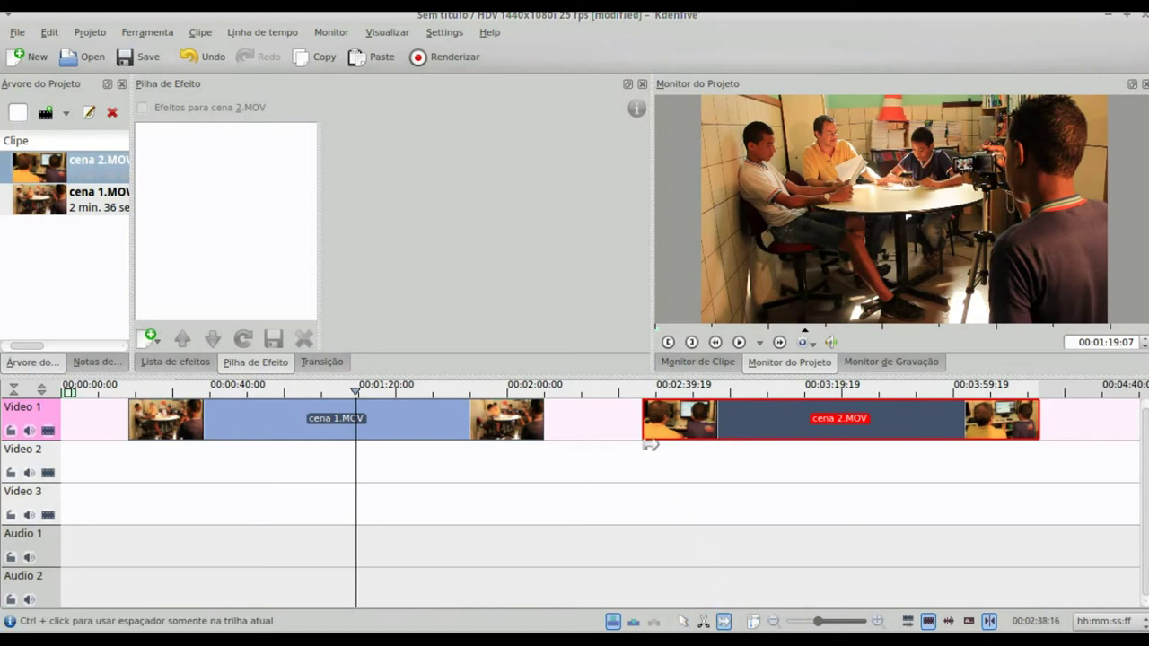
{"action": "left_click", "coordinate": [529, 425]}
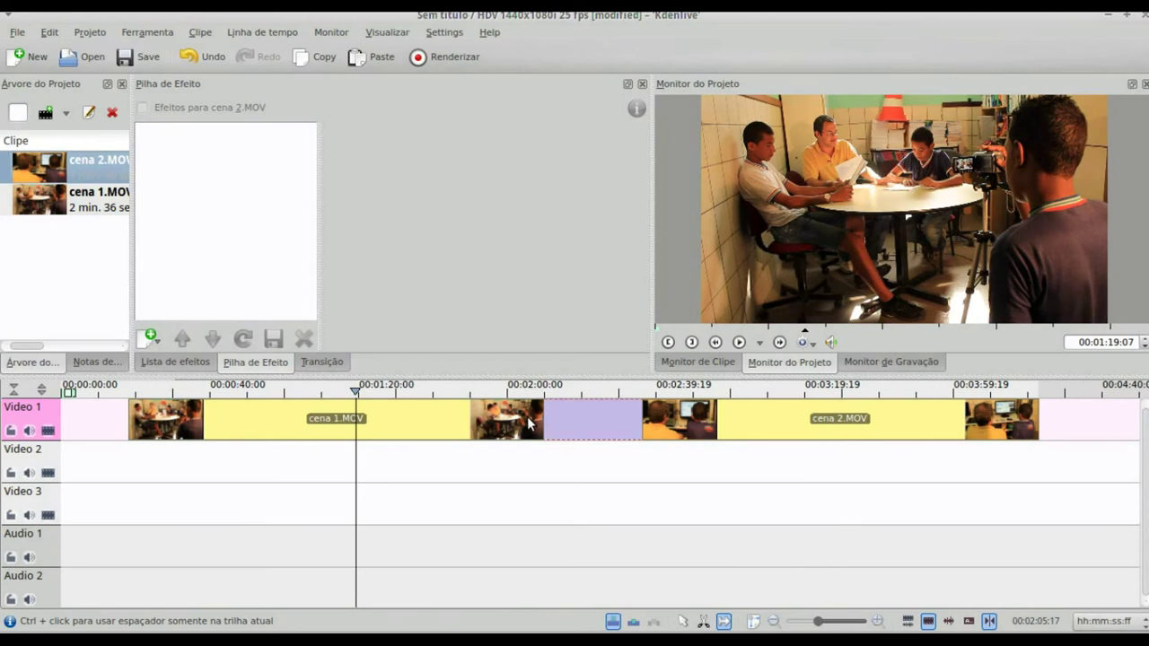
{"action": "left_click_drag", "start_coordinate": [529, 425], "coordinate": [591, 419]}
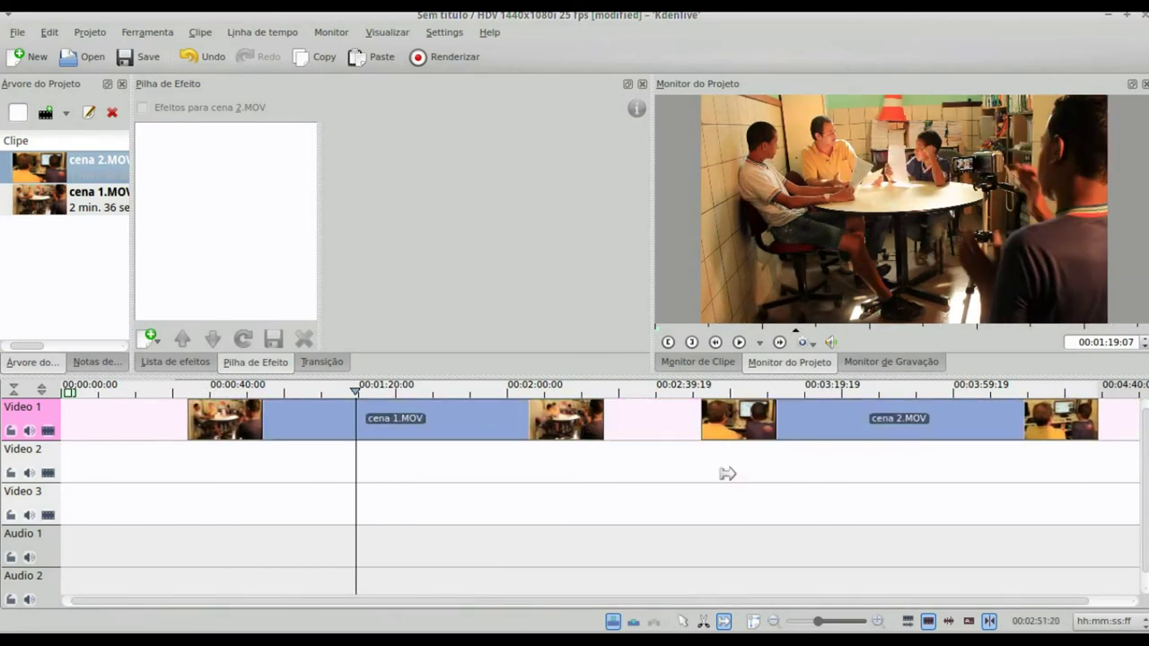
{"action": "left_click", "coordinate": [683, 621]}
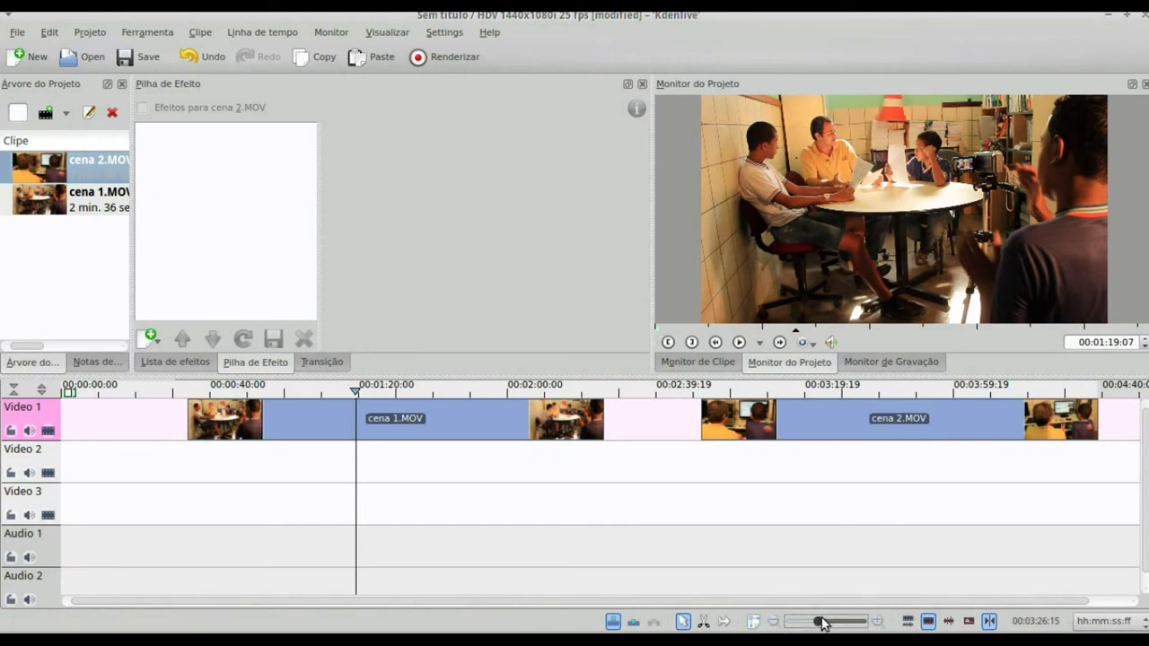
- Toggle the video and audio thumbnails of the timeline clips, leaving both displayed, and enable automatic audio splitting
{"action": "left_click_drag", "start_coordinate": [818, 621], "coordinate": [827, 625]}
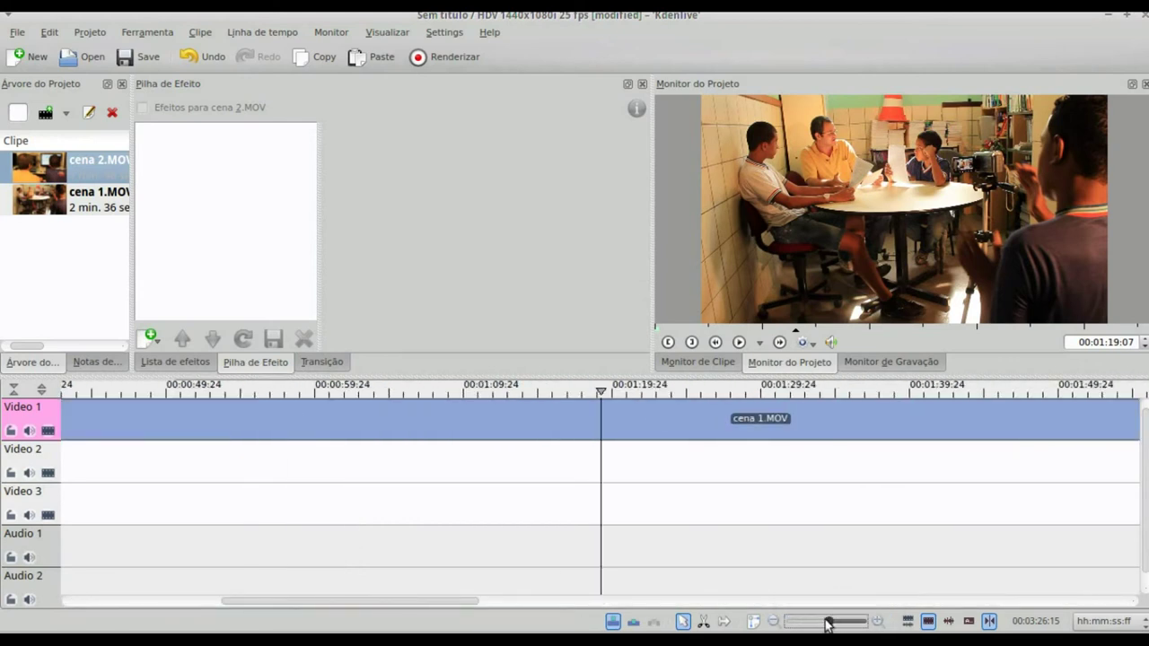
{"action": "left_click", "coordinate": [756, 622]}
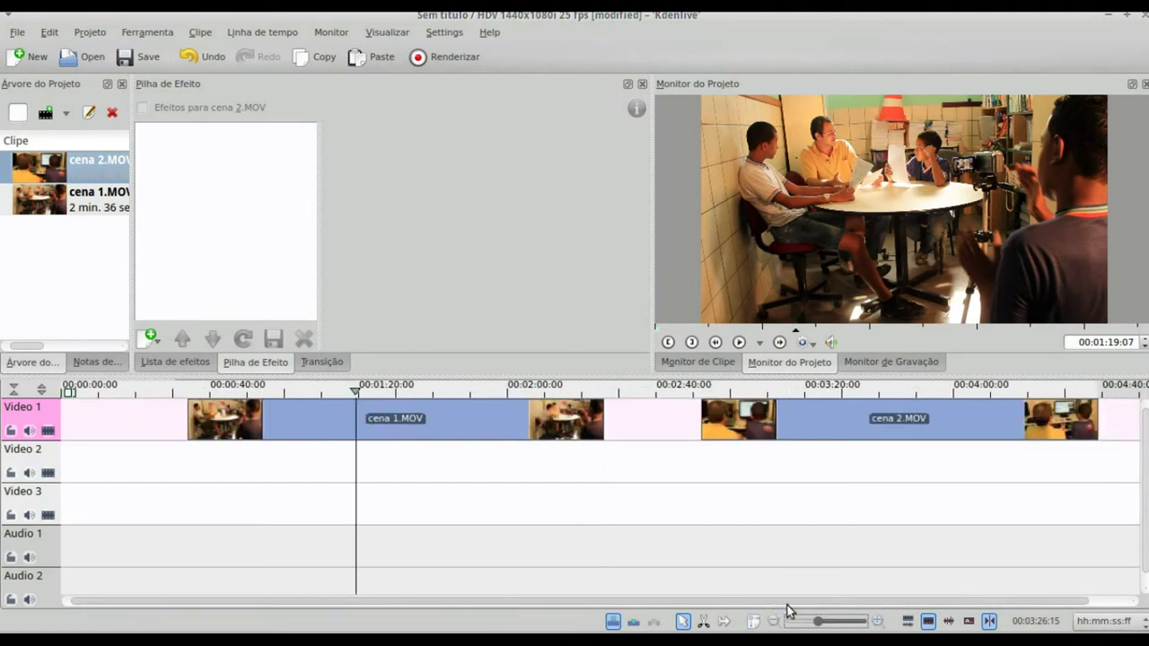
{"action": "left_click", "coordinate": [945, 616]}
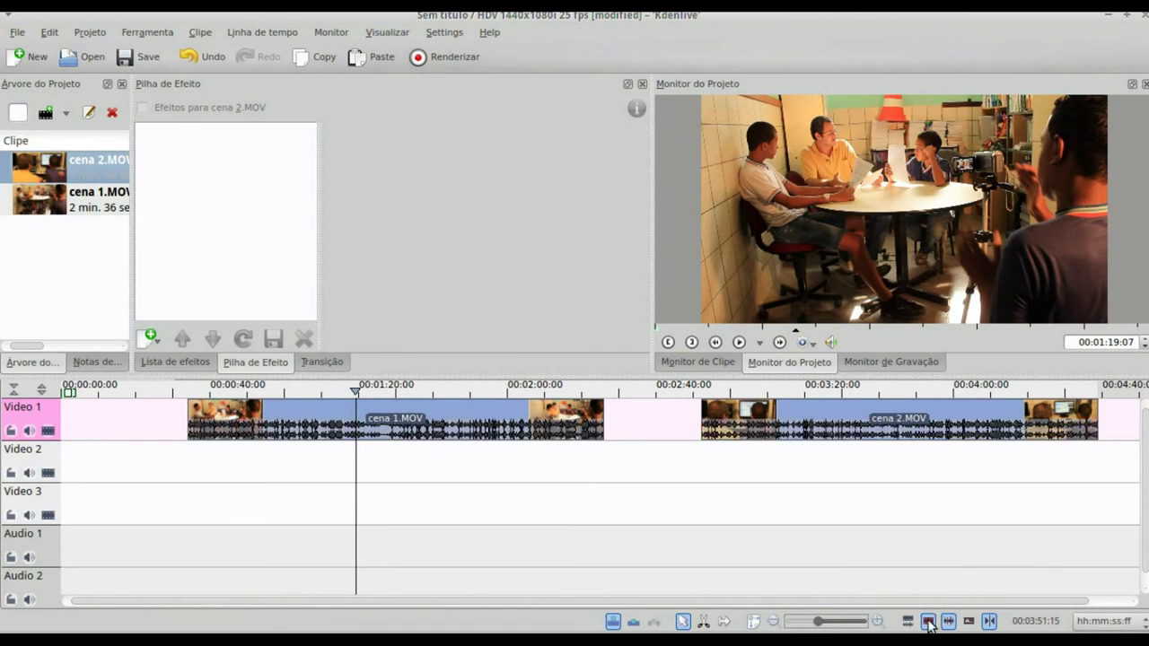
{"action": "left_click", "coordinate": [929, 622]}
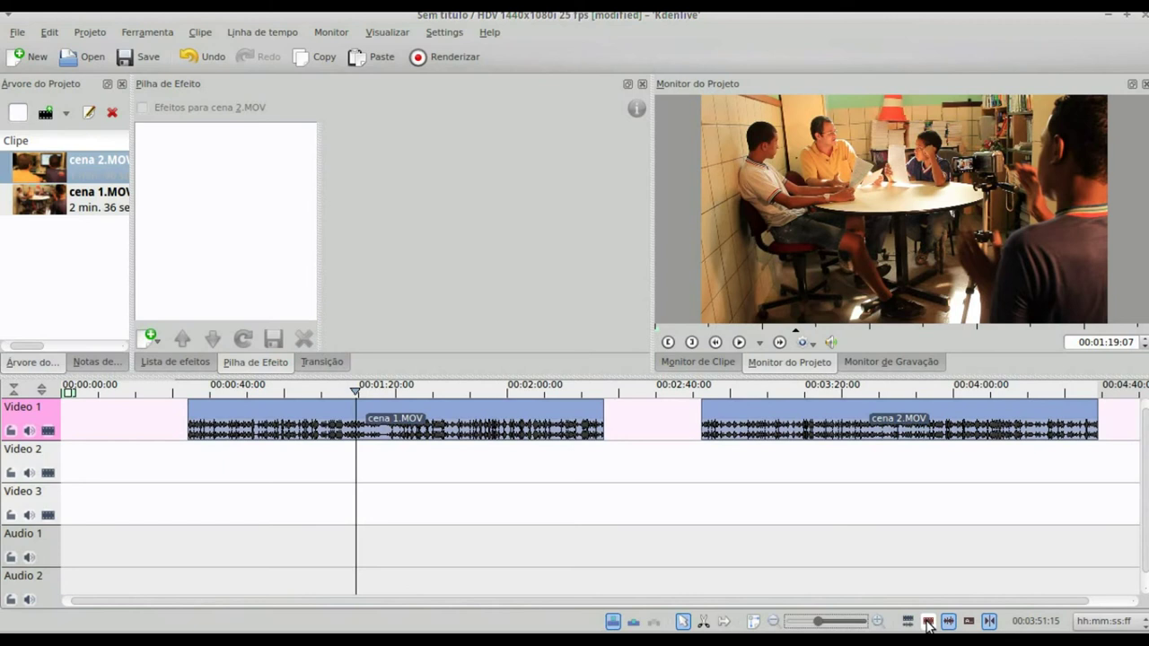
{"action": "left_click", "coordinate": [929, 622]}
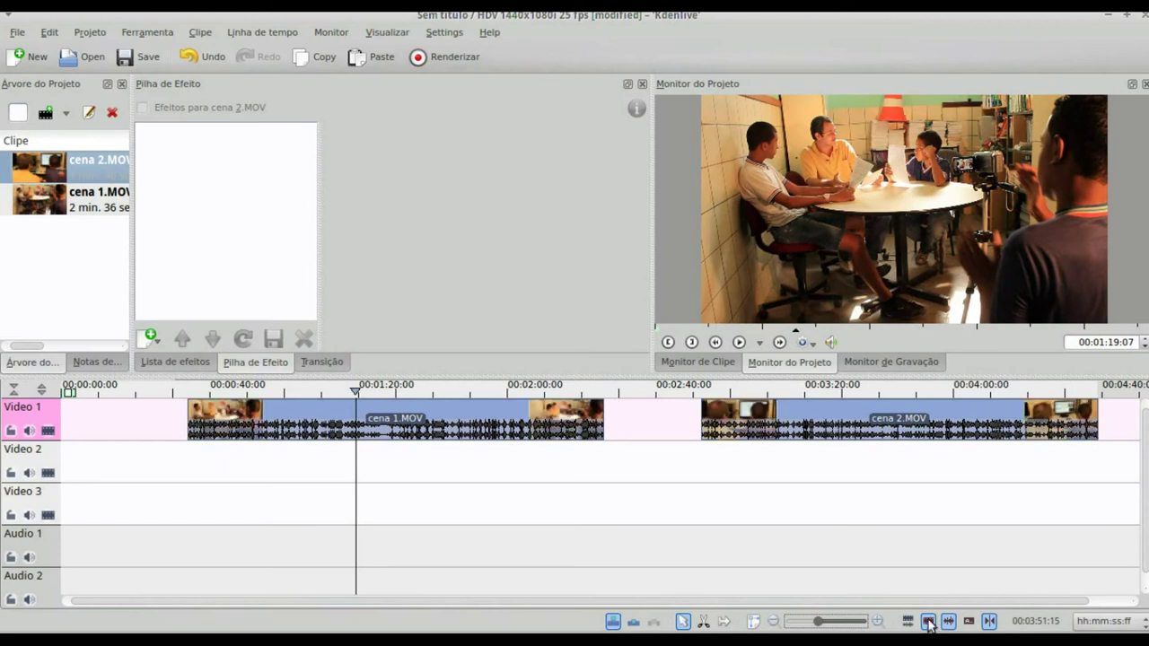
{"action": "left_click", "coordinate": [929, 622]}
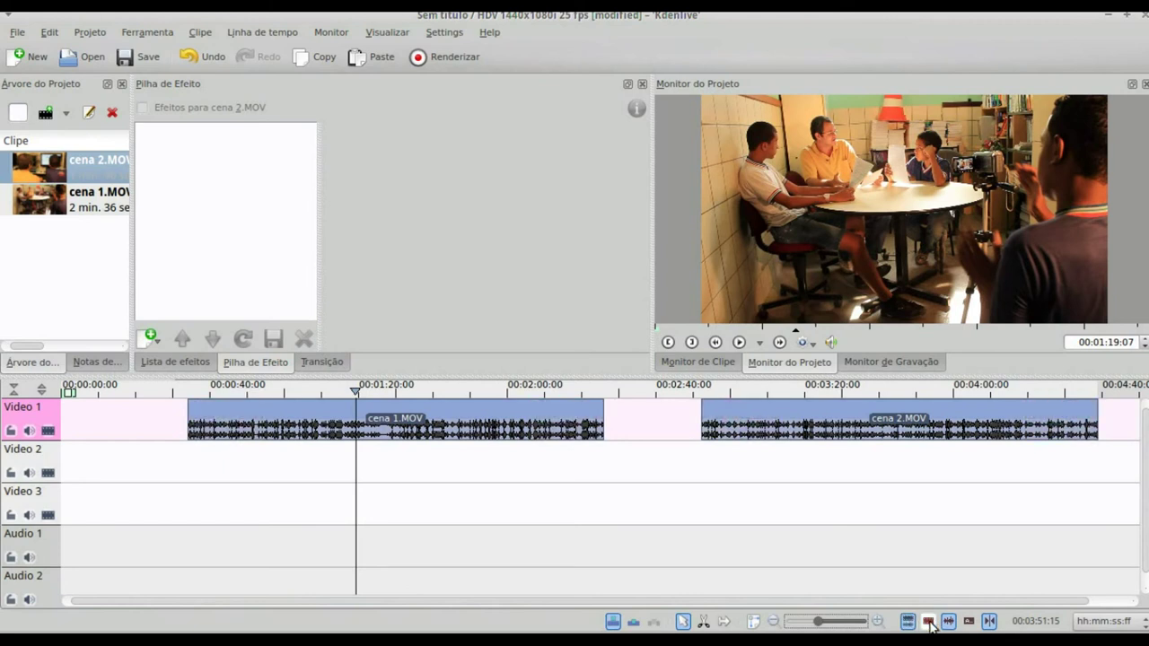
{"action": "left_click", "coordinate": [948, 622]}
{"action": "left_click", "coordinate": [929, 622]}
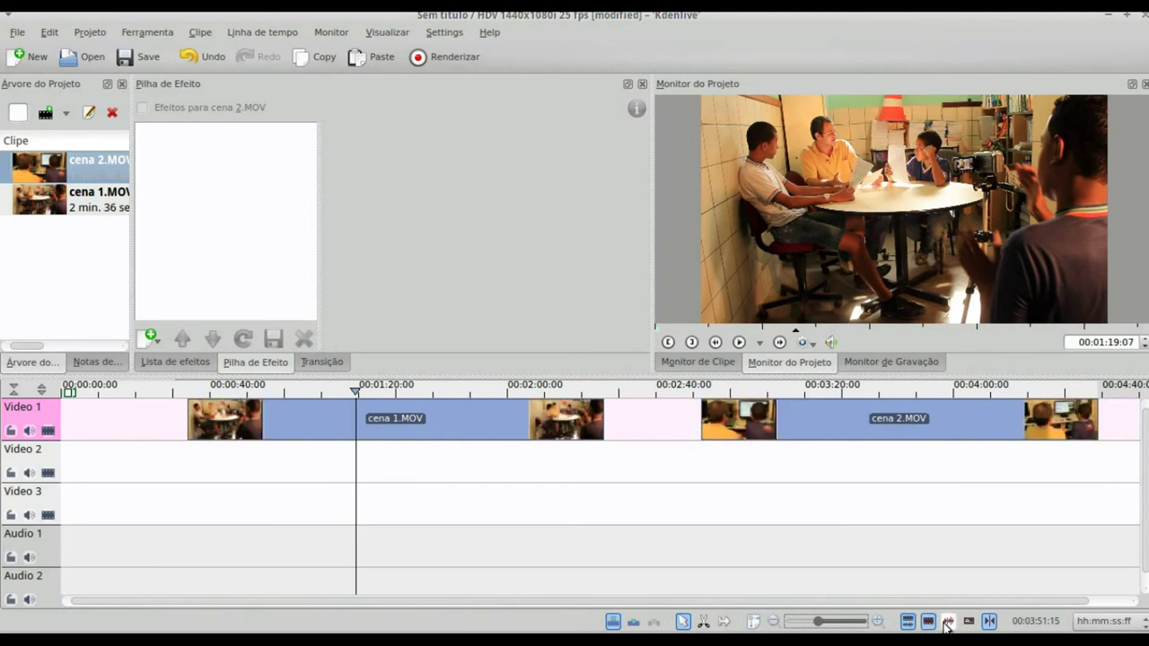
{"action": "left_click", "coordinate": [948, 622]}
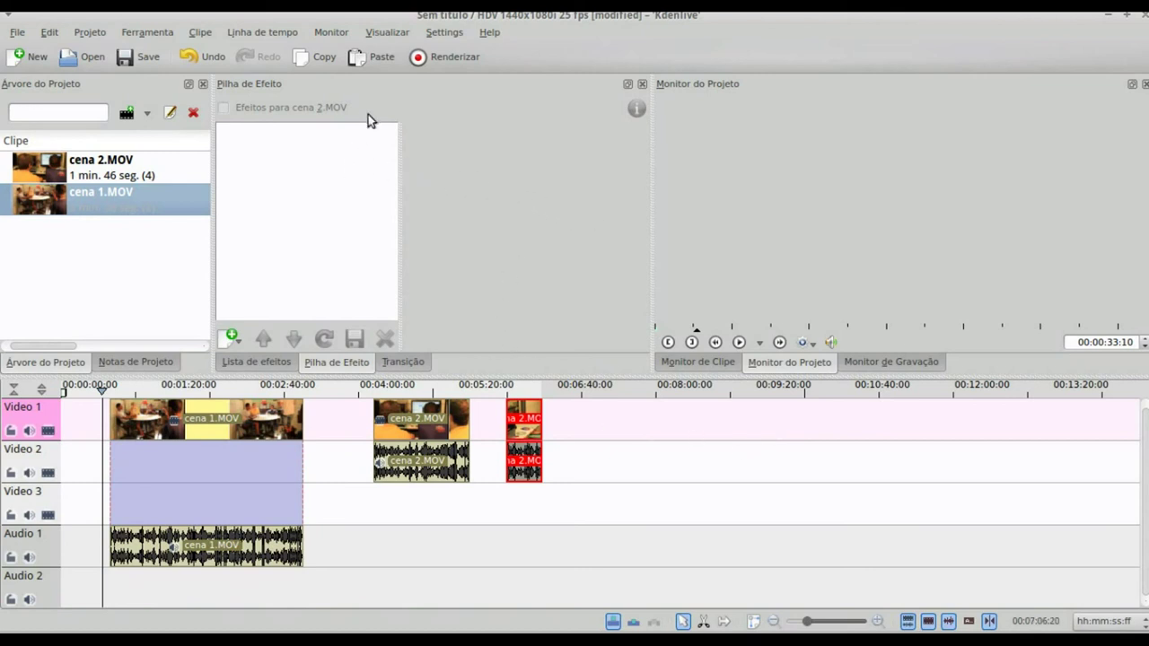
- Display the undo history and revert the project step by step to the Mover grupo entry just before Apagar item selecionado
{"action": "left_click", "coordinate": [386, 34]}
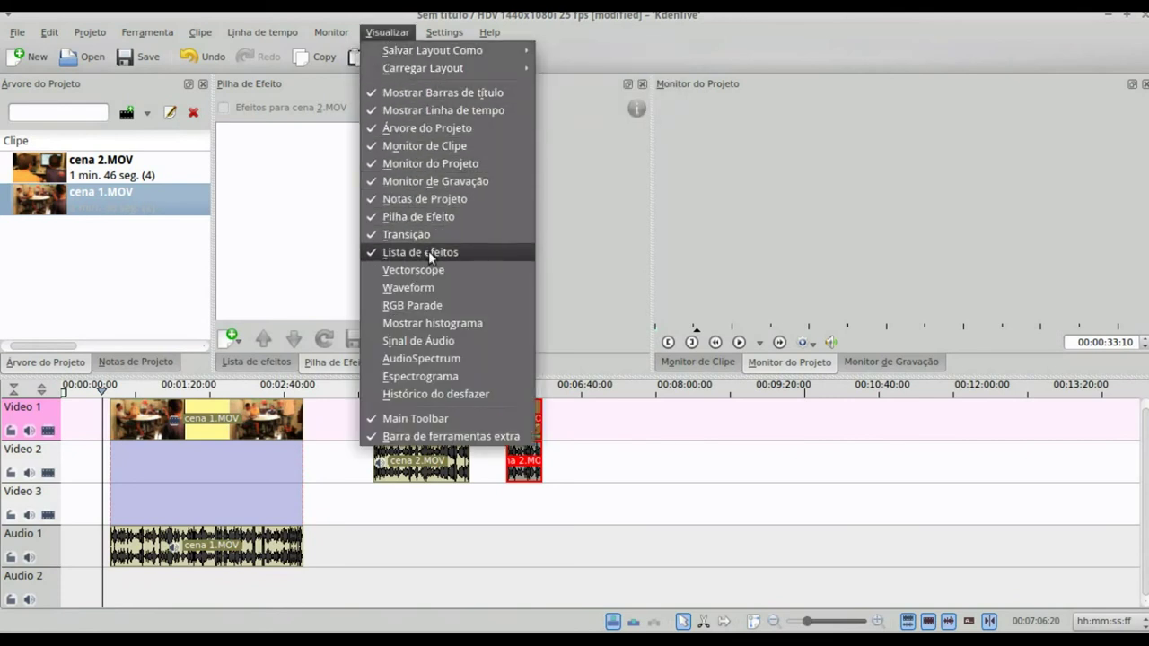
{"action": "left_click", "coordinate": [460, 394]}
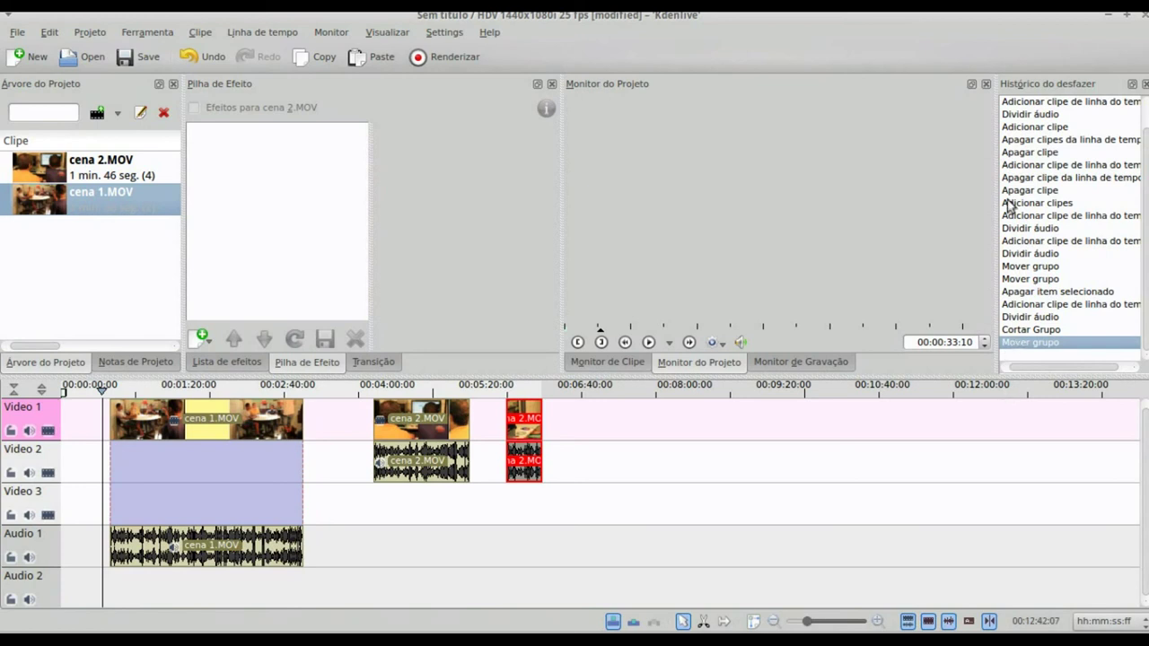
{"action": "left_click", "coordinate": [1050, 329]}
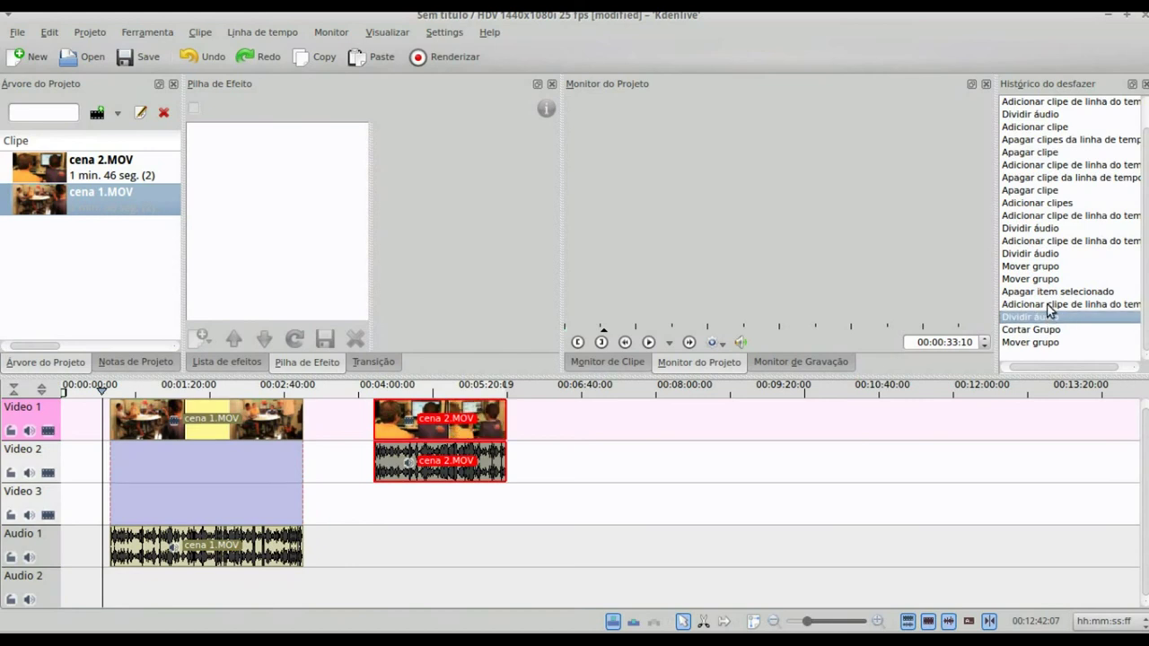
{"action": "left_click", "coordinate": [1050, 304]}
{"action": "left_click", "coordinate": [1050, 293]}
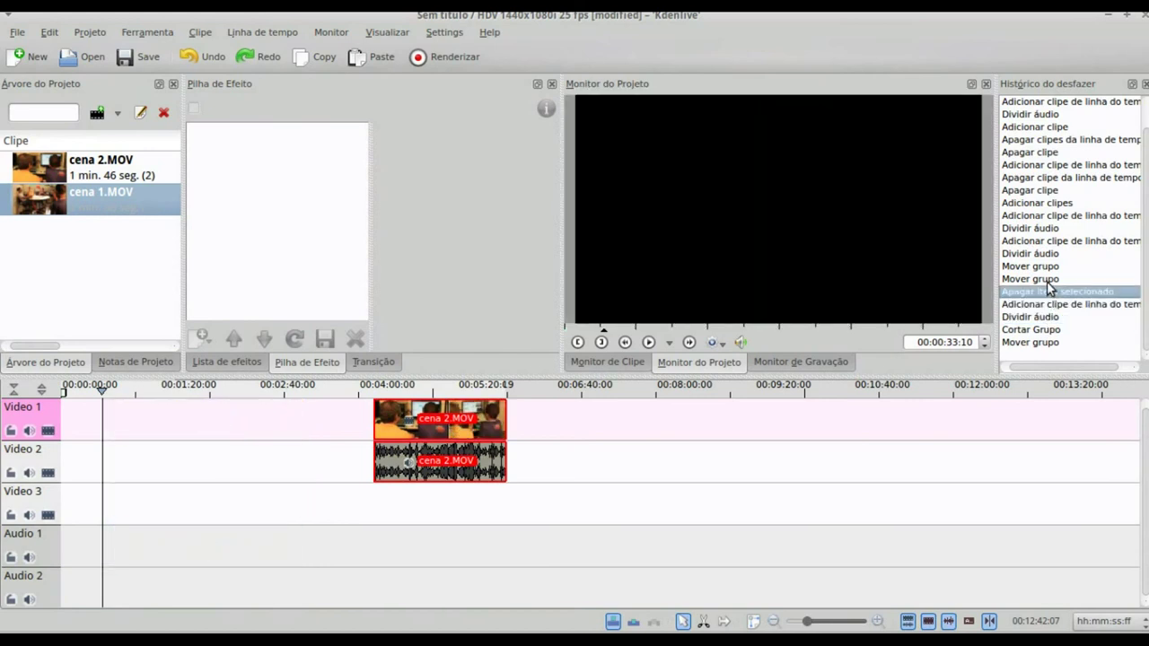
{"action": "left_click", "coordinate": [1046, 279]}
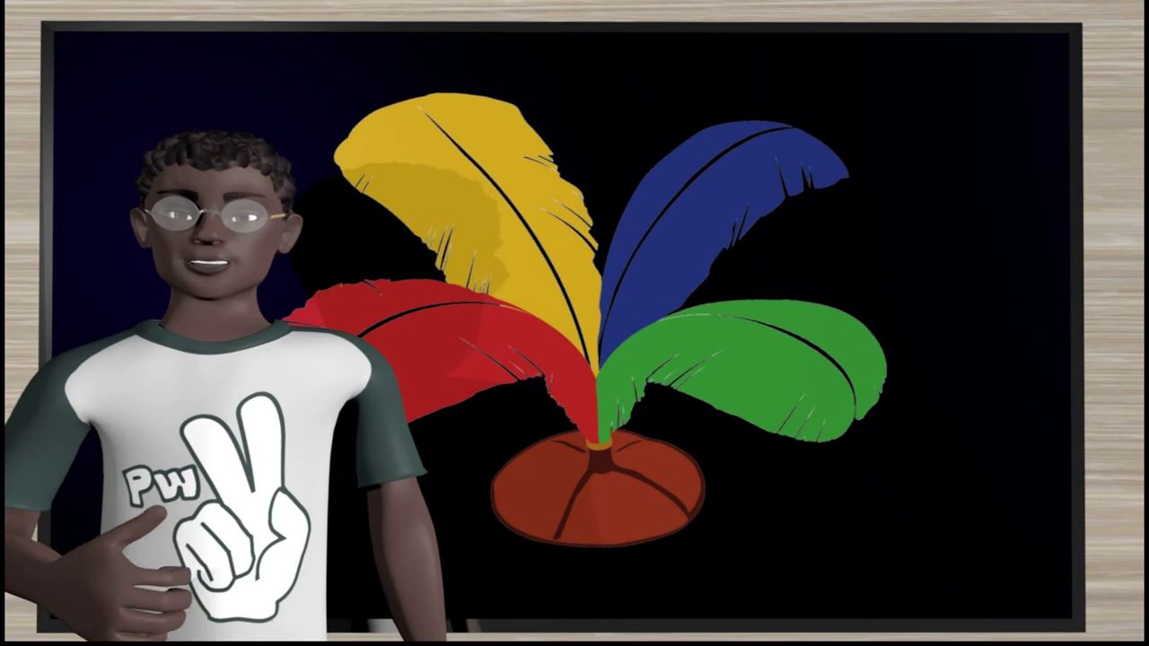